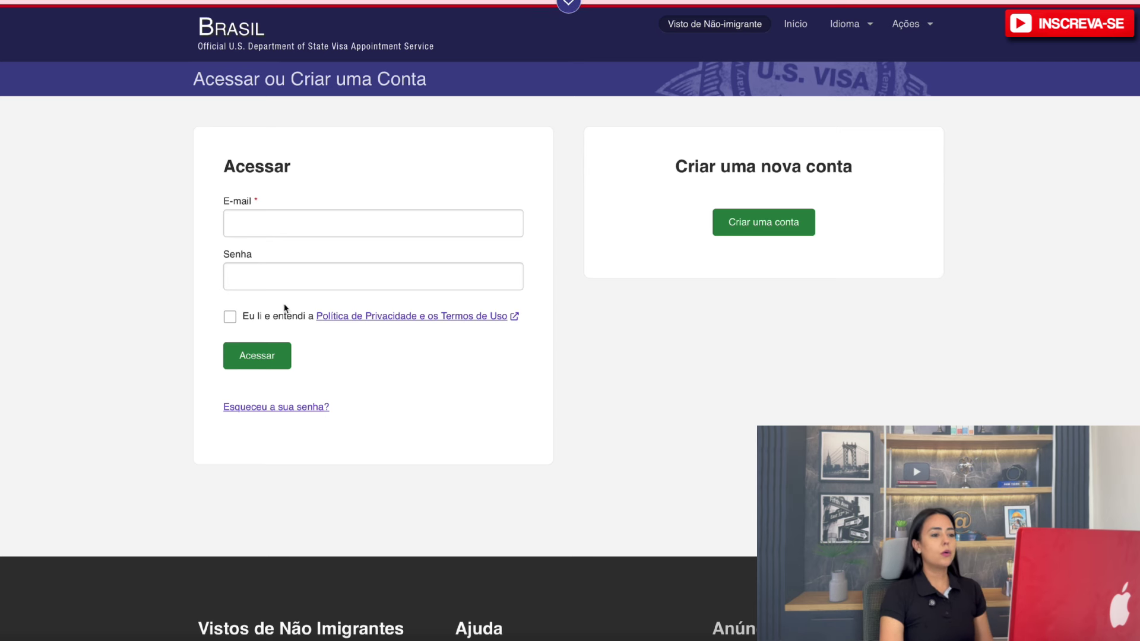
Step: Start creating a new account and review the applicant condition options
left_click(759, 230)
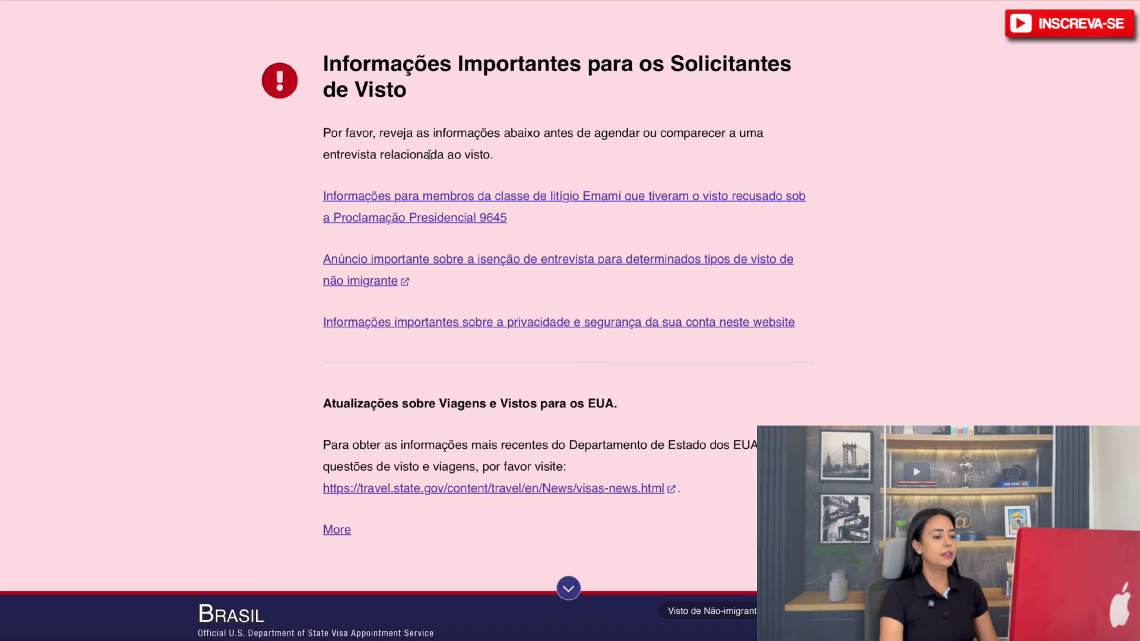
scroll(429, 155, "down", 5)
scroll(429, 155, "up", 5)
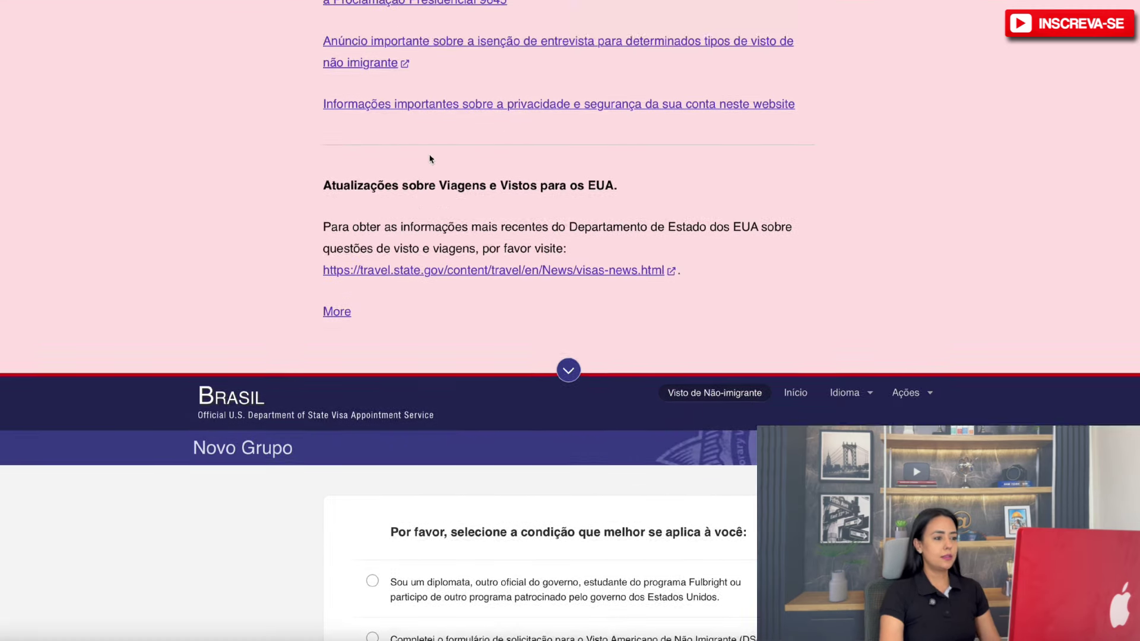
scroll(429, 155, "down", 1)
scroll(429, 155, "up", 2)
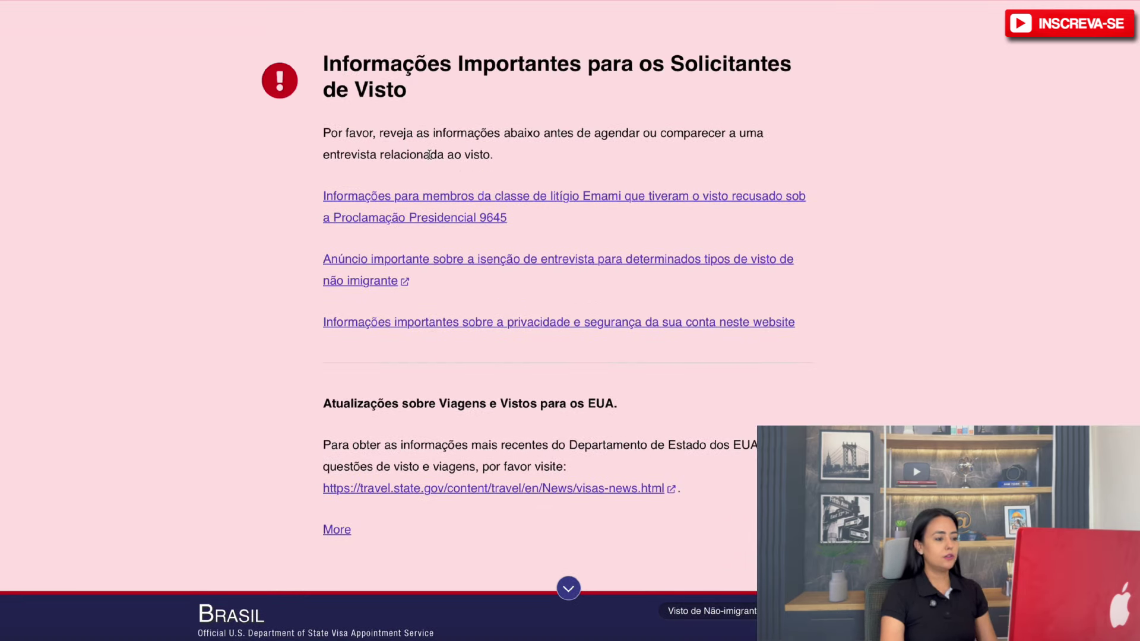
scroll(429, 155, "down", 6)
scroll(433, 153, "down", 5)
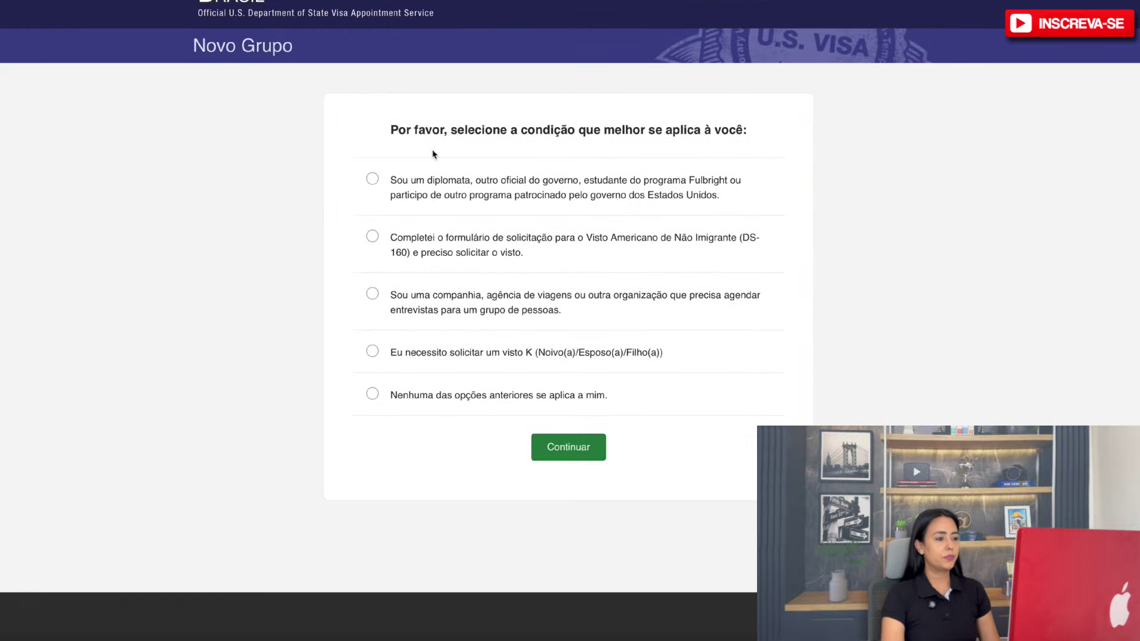
scroll(433, 150, "up", 1)
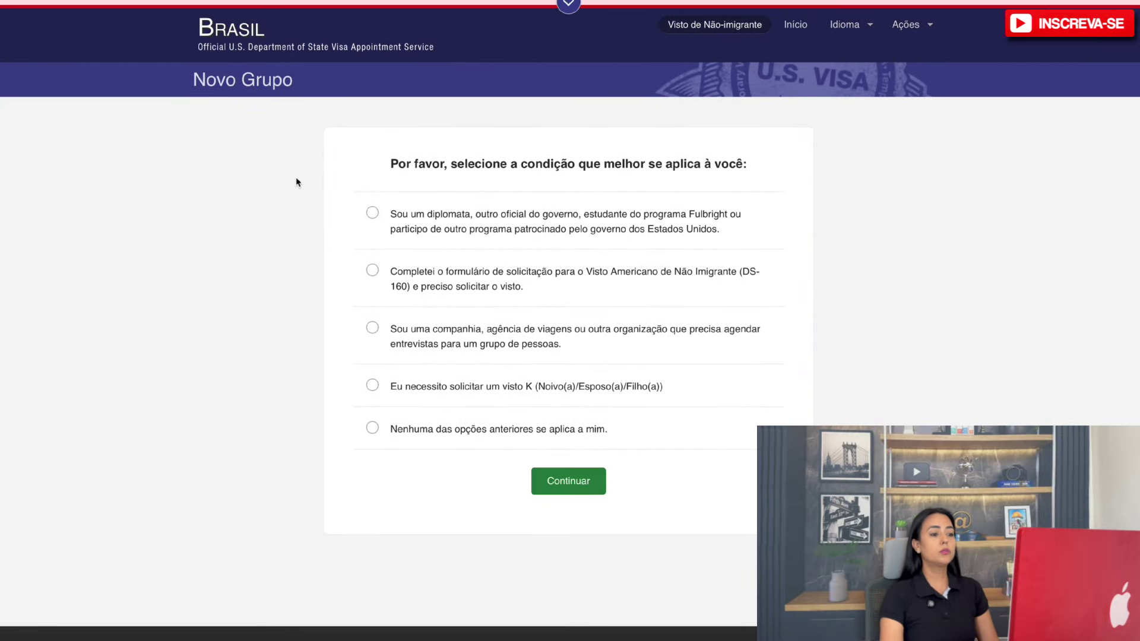
scroll(279, 184, "up", 1)
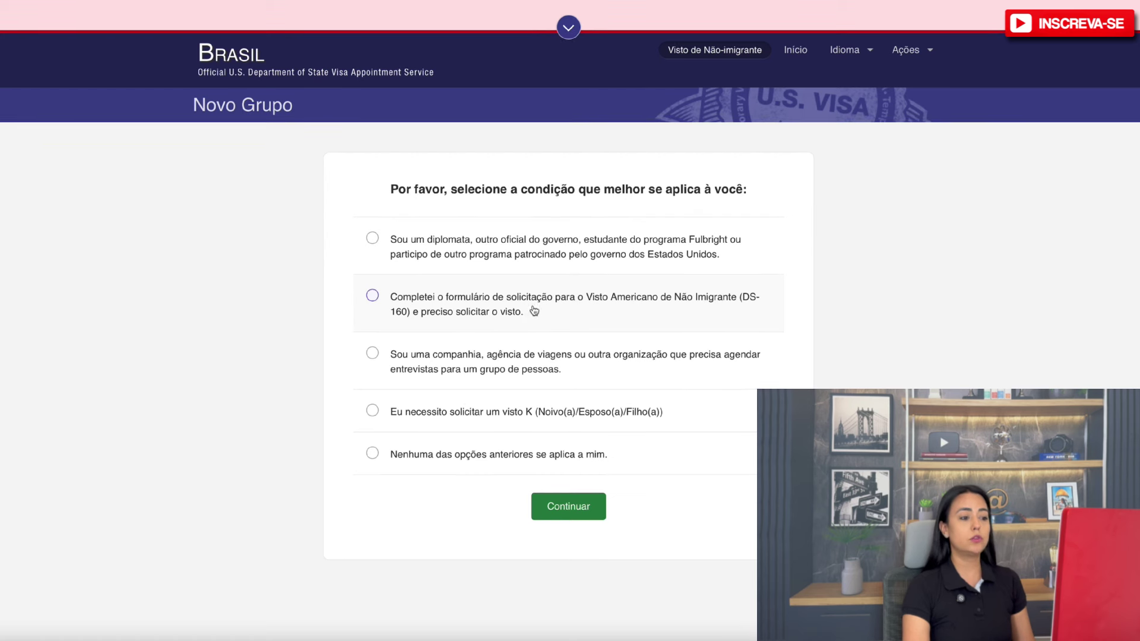
Step: Choose the completed DS-160 condition and continue to the Registrar-se form
left_click(580, 312)
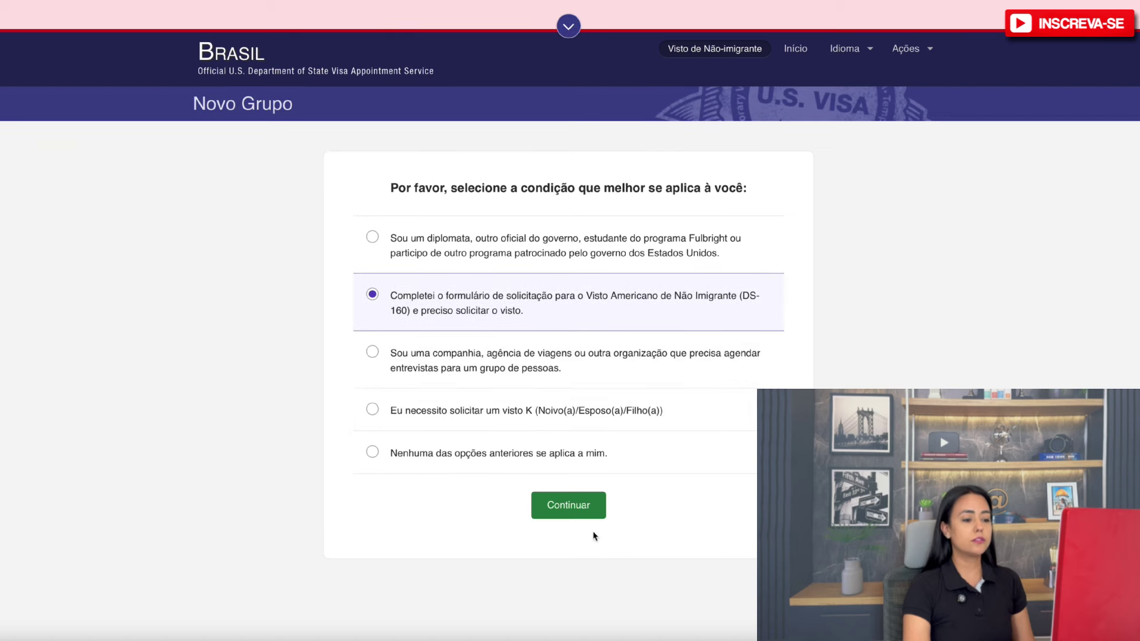
left_click(568, 505)
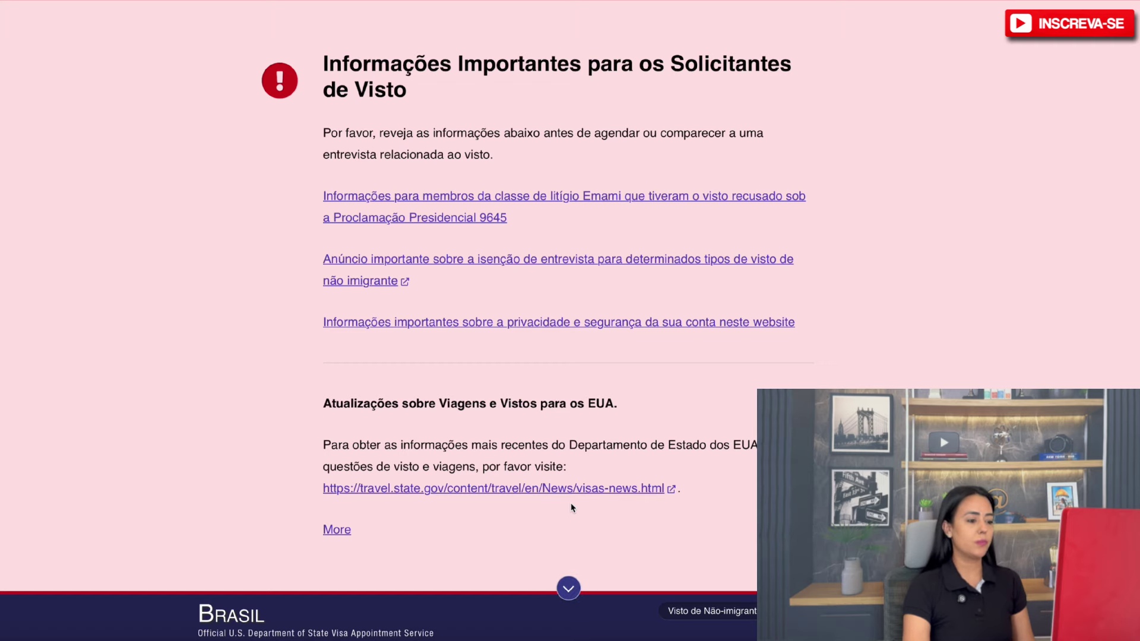
scroll(571, 508, "down", 7)
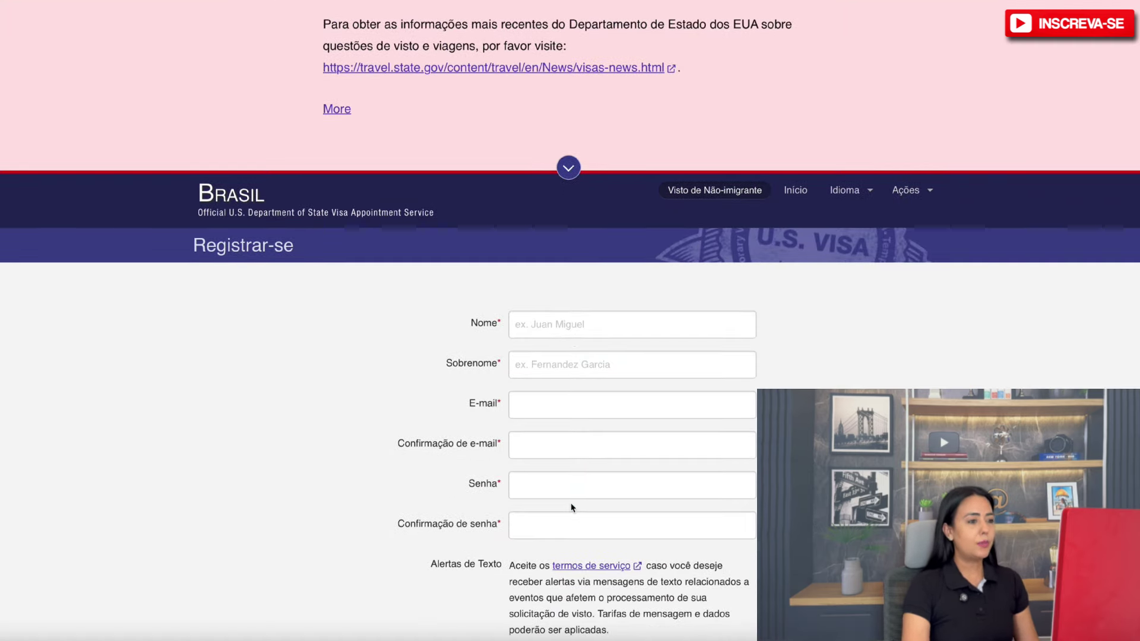
Step: Enter the applicant's first name and surname in Nome and Sobrenome
scroll(572, 507, "down", 3)
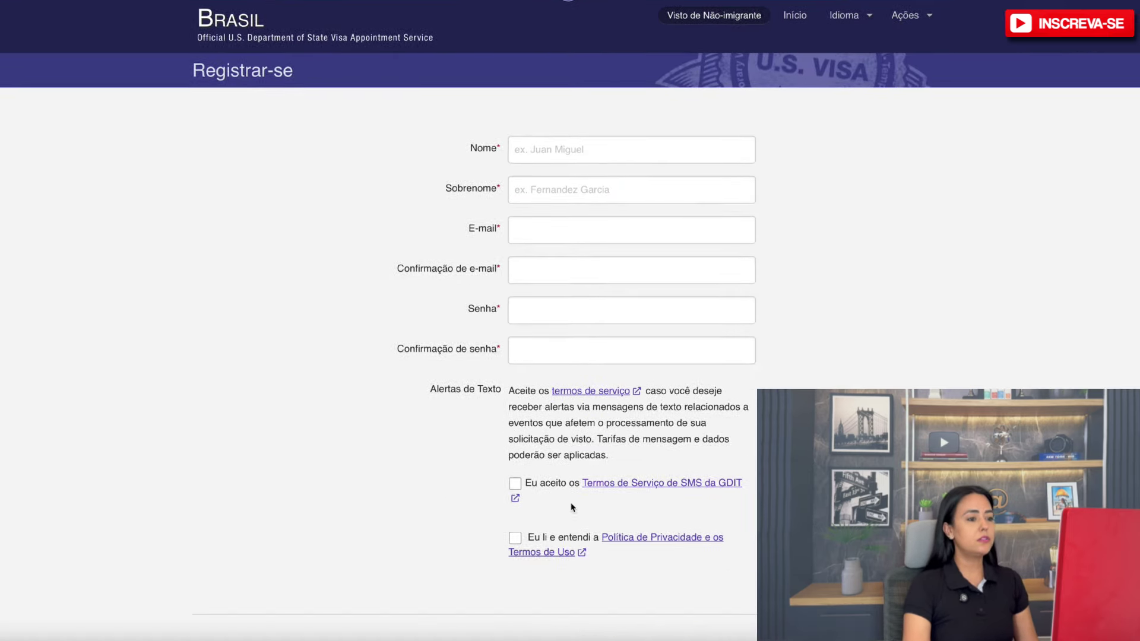
left_click(553, 153)
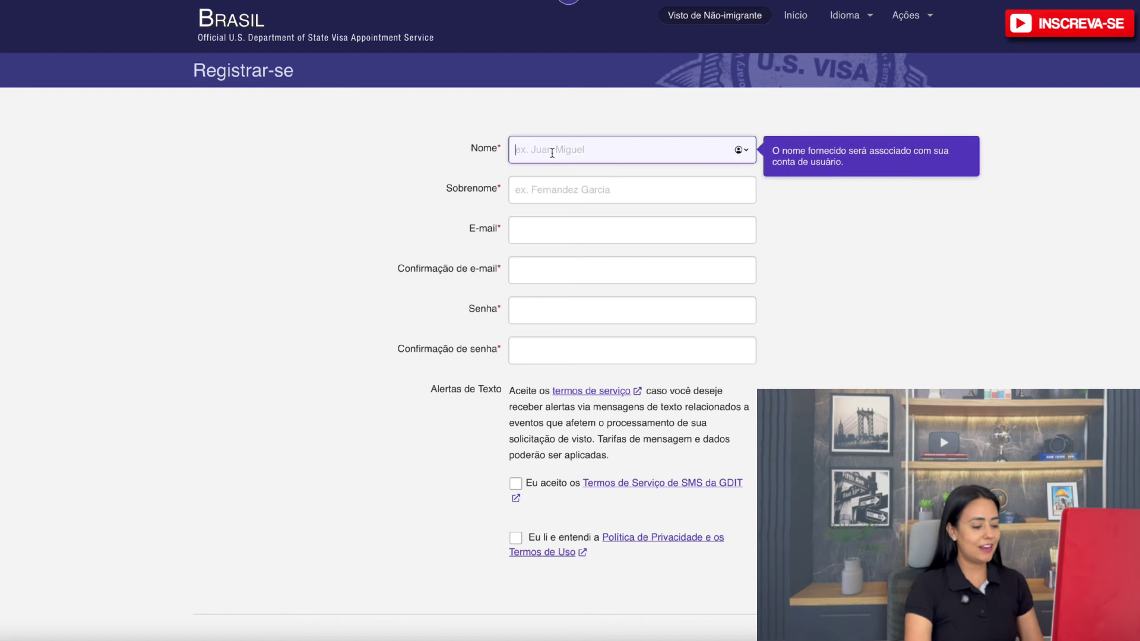
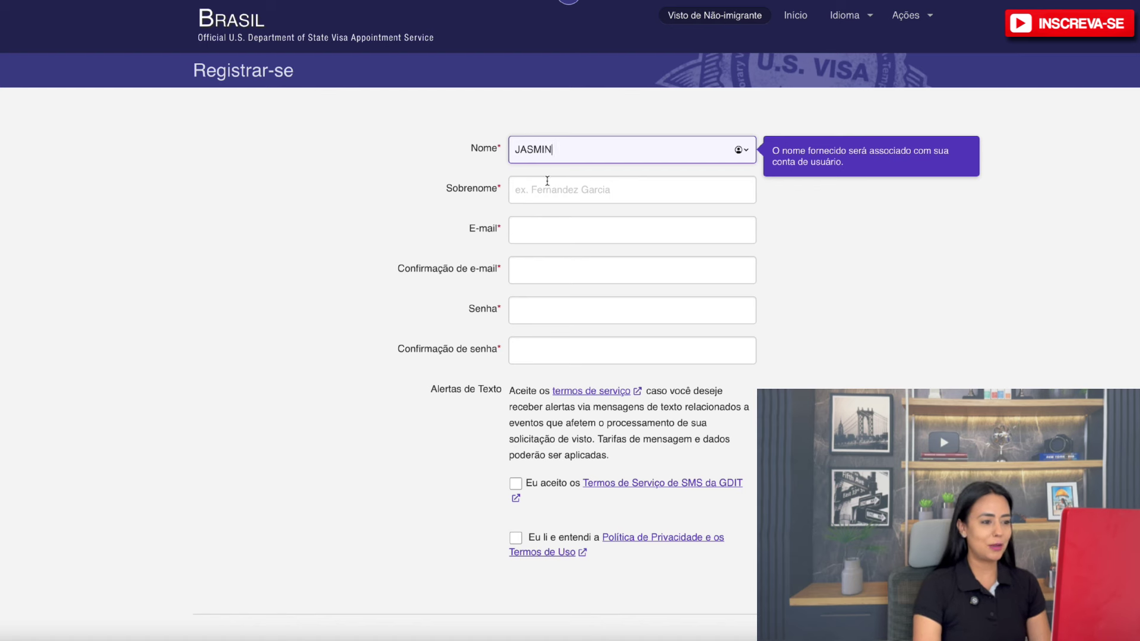
left_click(544, 182)
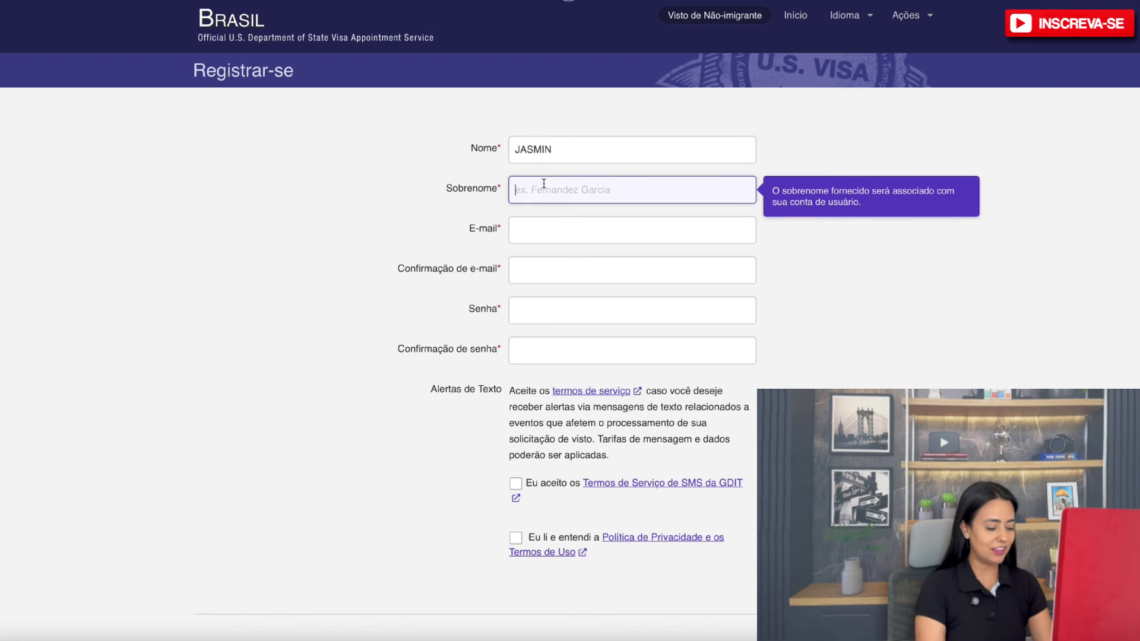
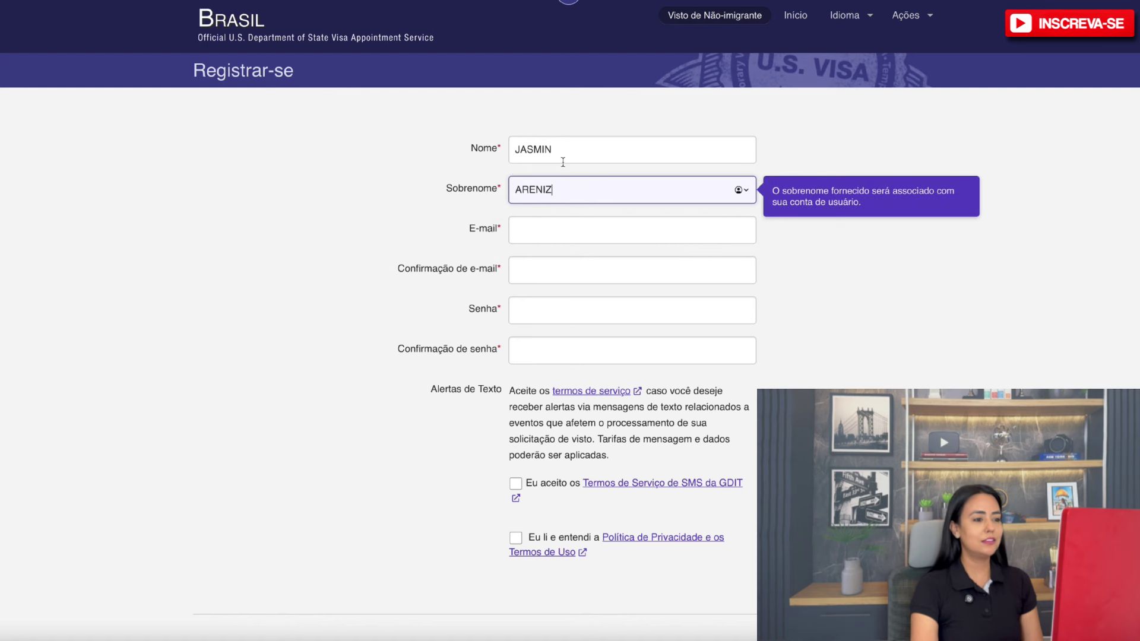
Step: Enter the applicant's e-mail address and paste it into Confirmação de e-mail
left_click(523, 233)
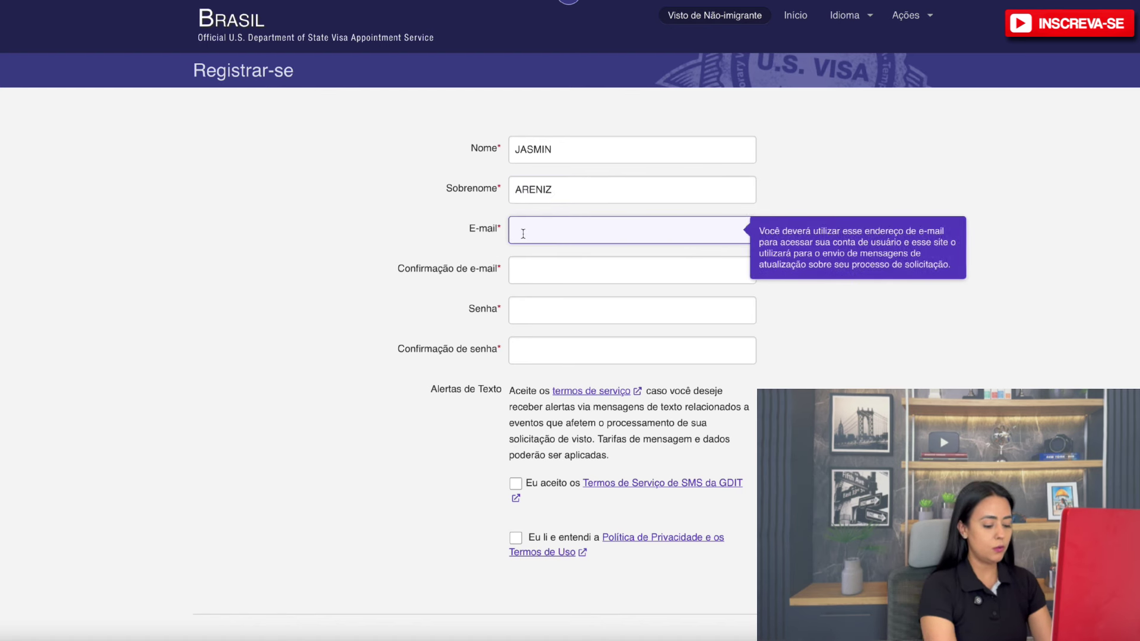
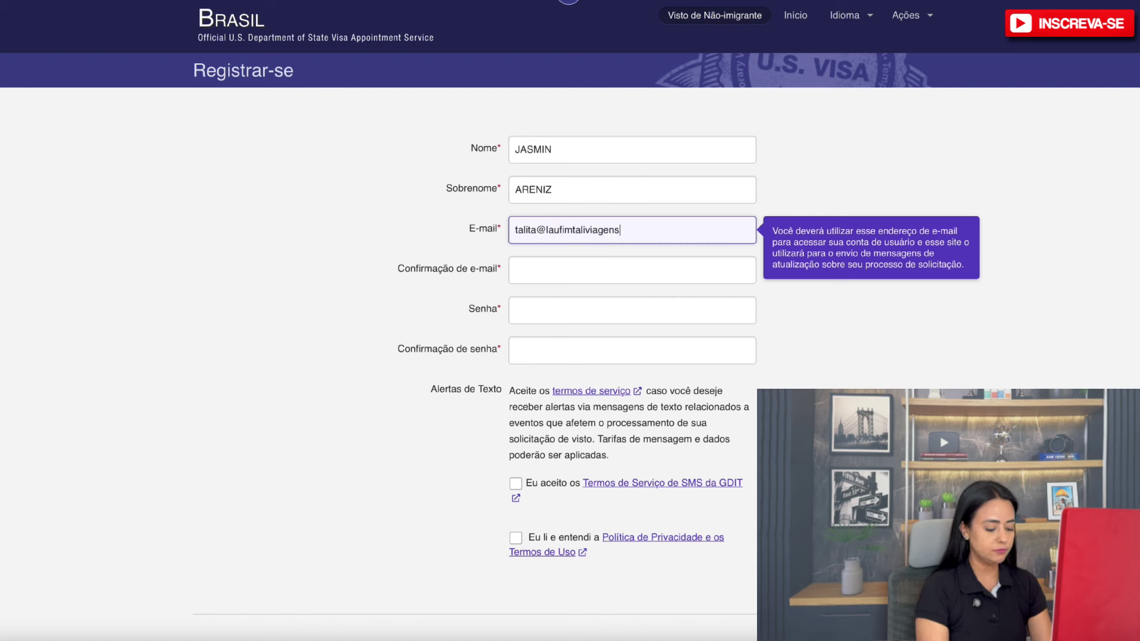
left_click(528, 263)
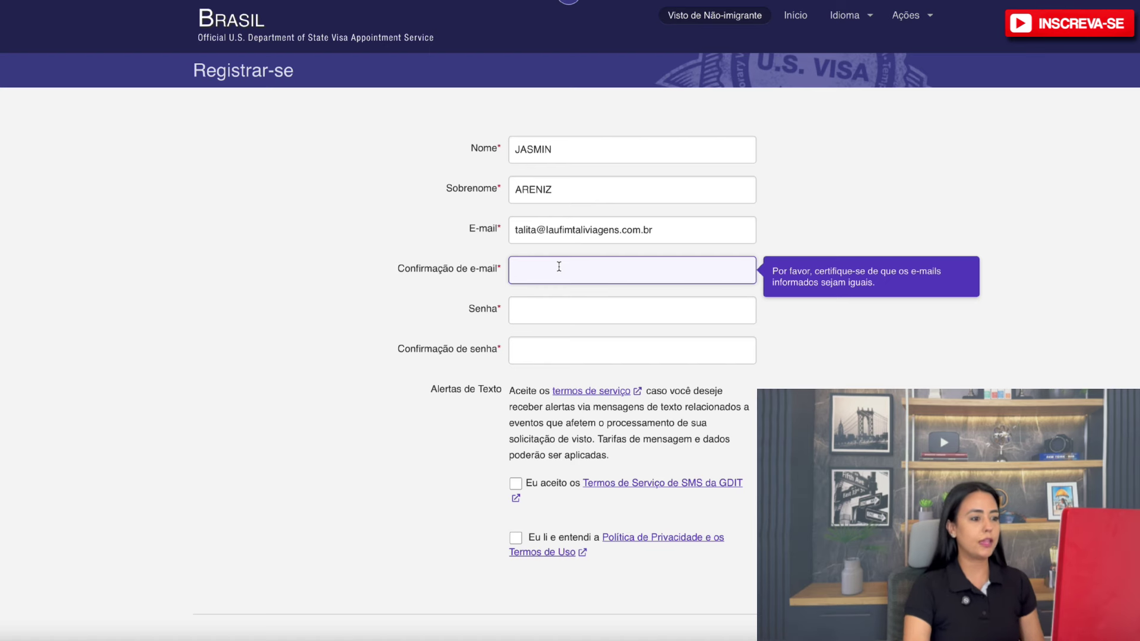
key("ctrl+v")
key("Tab")
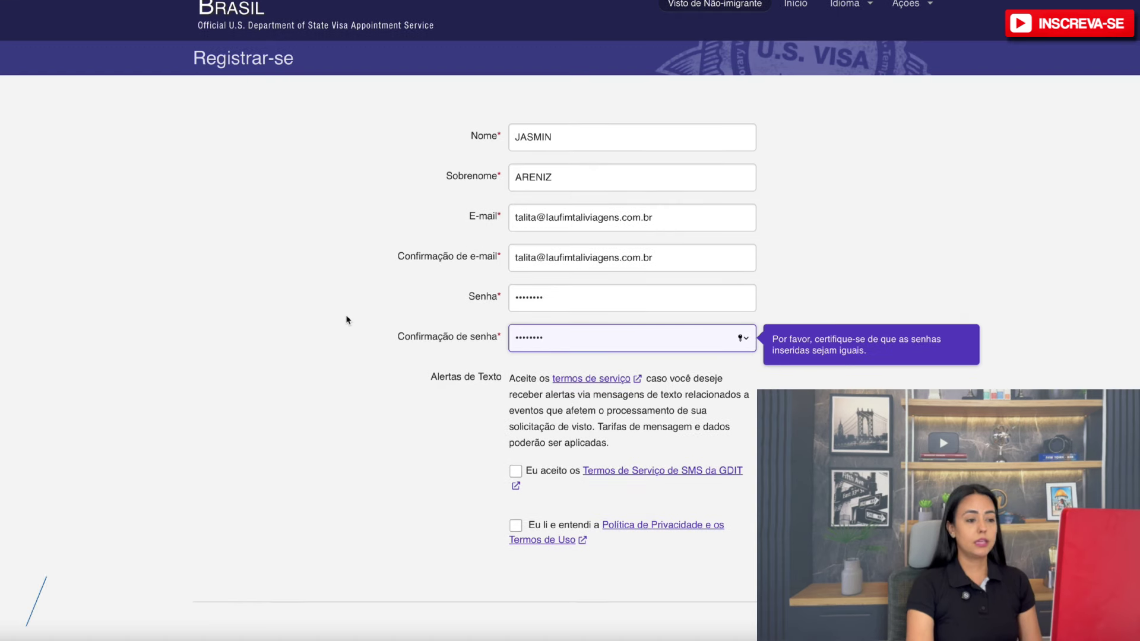
scroll(347, 318, "down", 1)
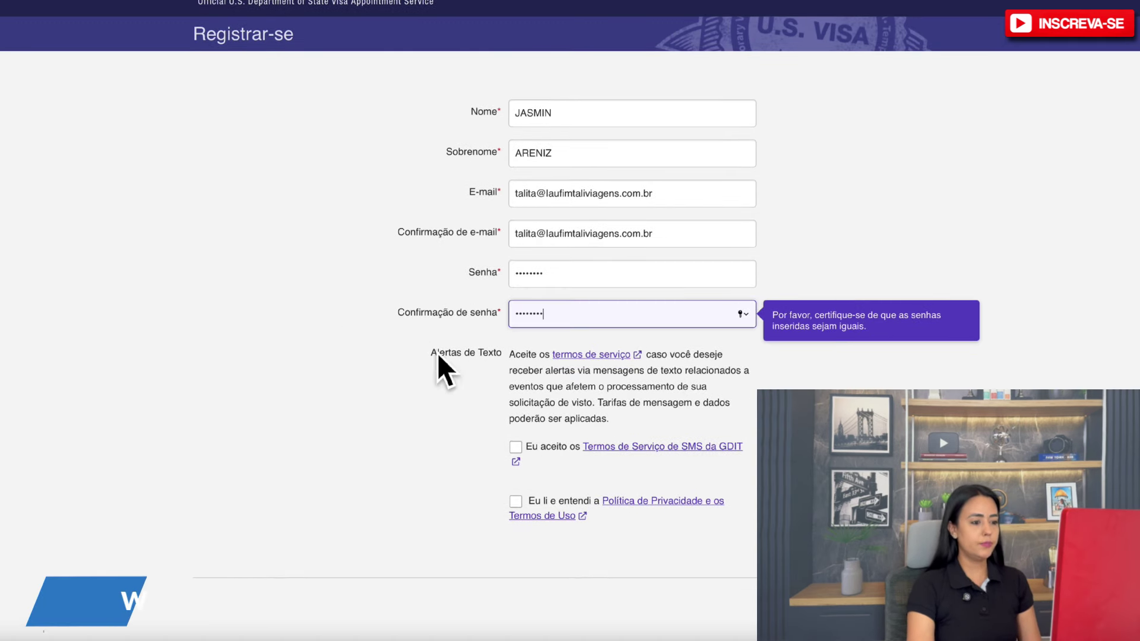
Step: Accept the SMS alert terms and set the mobile country code to Brazil +55
left_click(515, 447)
scroll(568, 473, "down", 1)
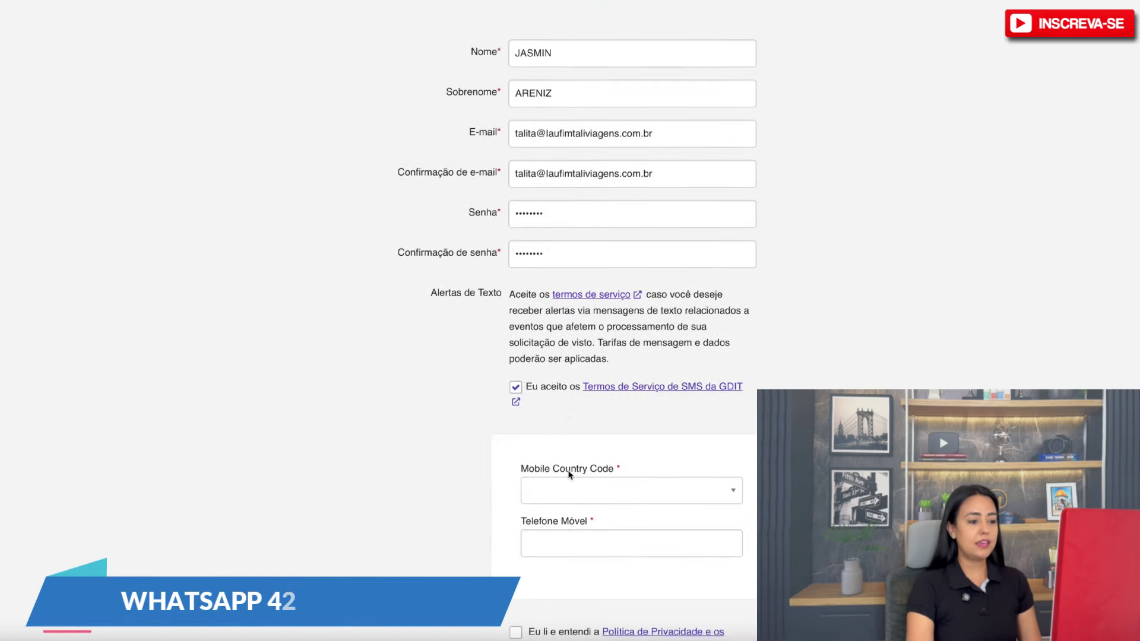
scroll(568, 469, "down", 1)
left_click(557, 423)
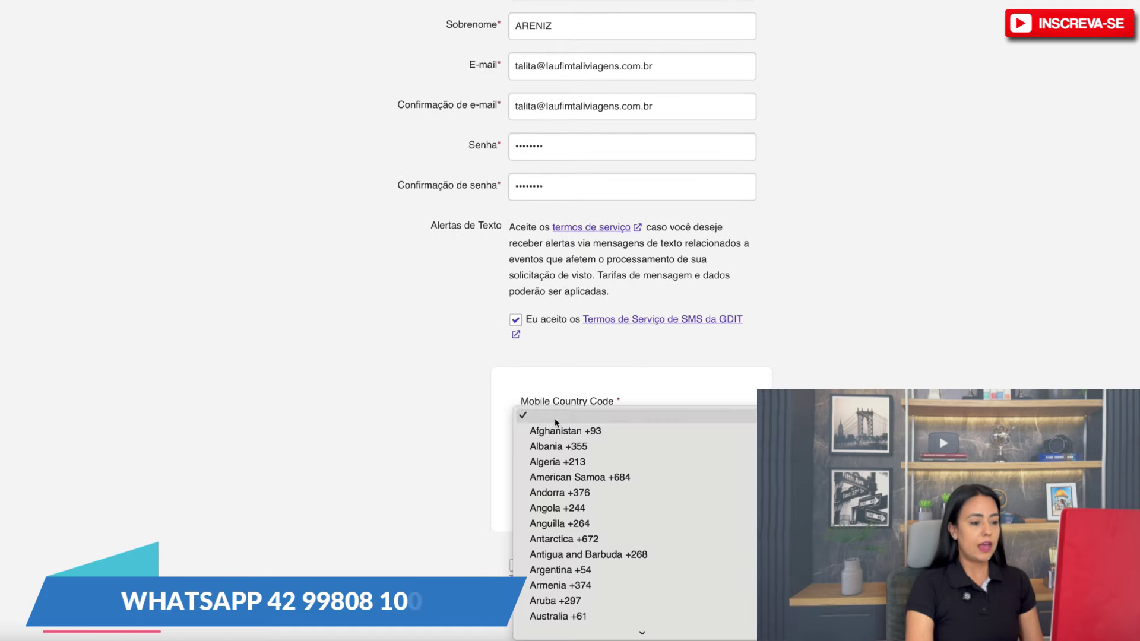
type("br")
key("Return")
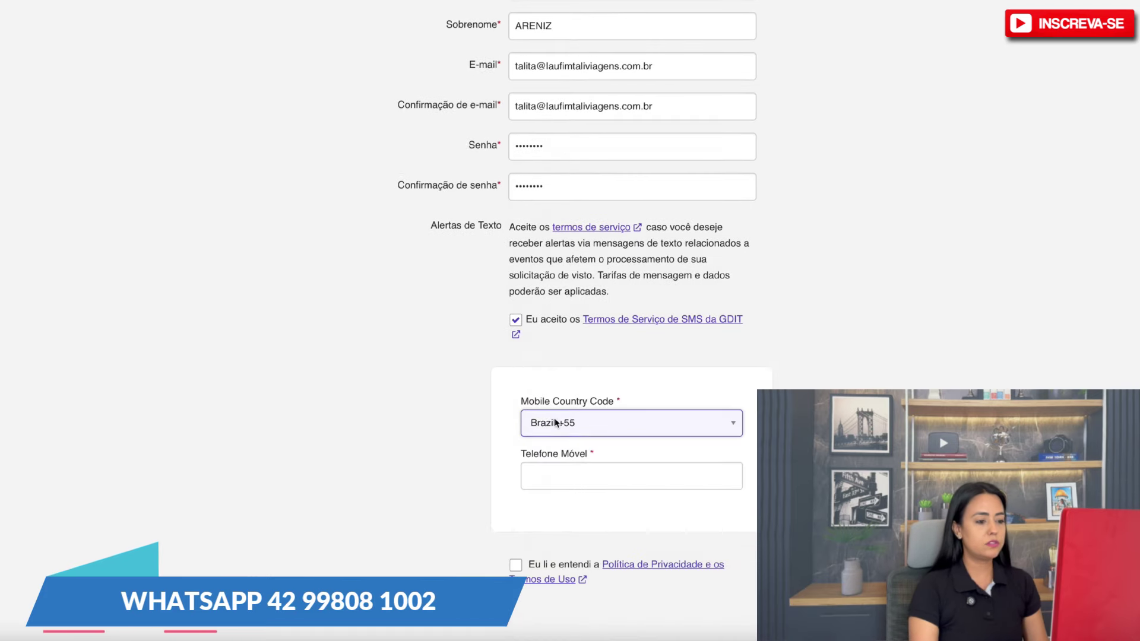
Step: Fill in the mobile phone number from the saved autofill suggestion
scroll(555, 433, "down", 1)
left_click(549, 463)
type("42")
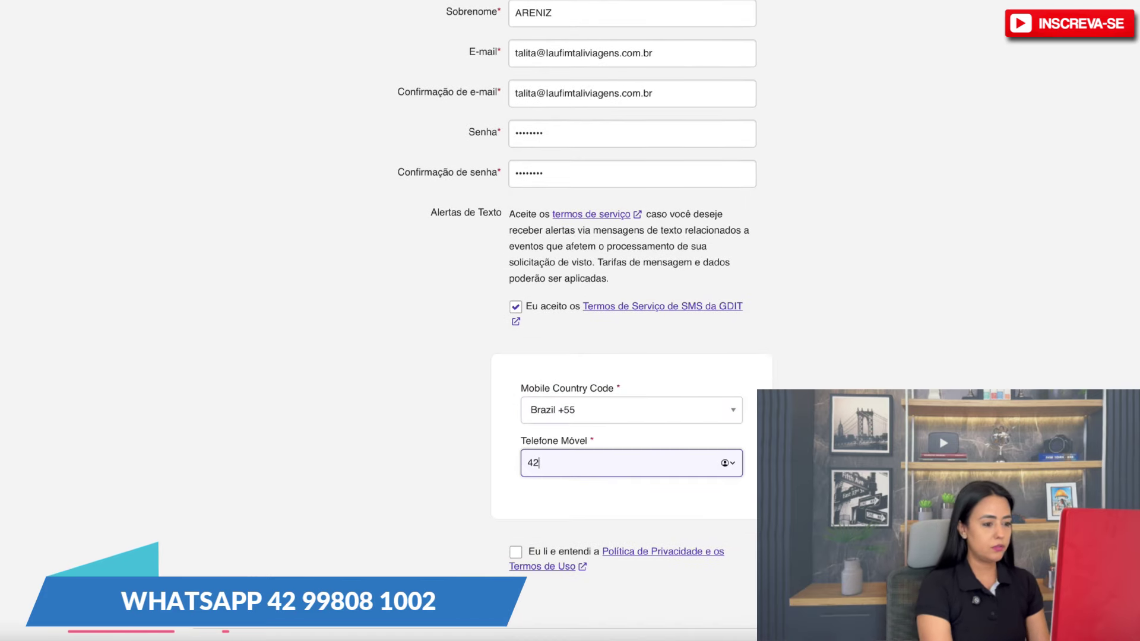
type("9")
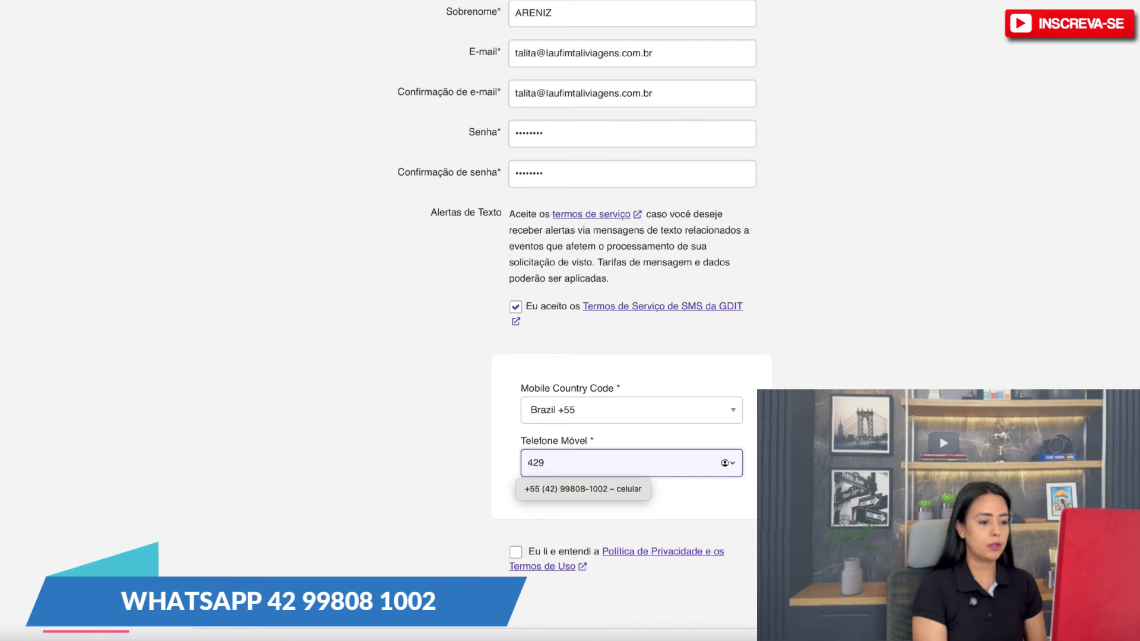
left_click(539, 489)
Step: Tick the 'Eu li e entendi' privacy policy and terms of use box
scroll(640, 426, "down", 1)
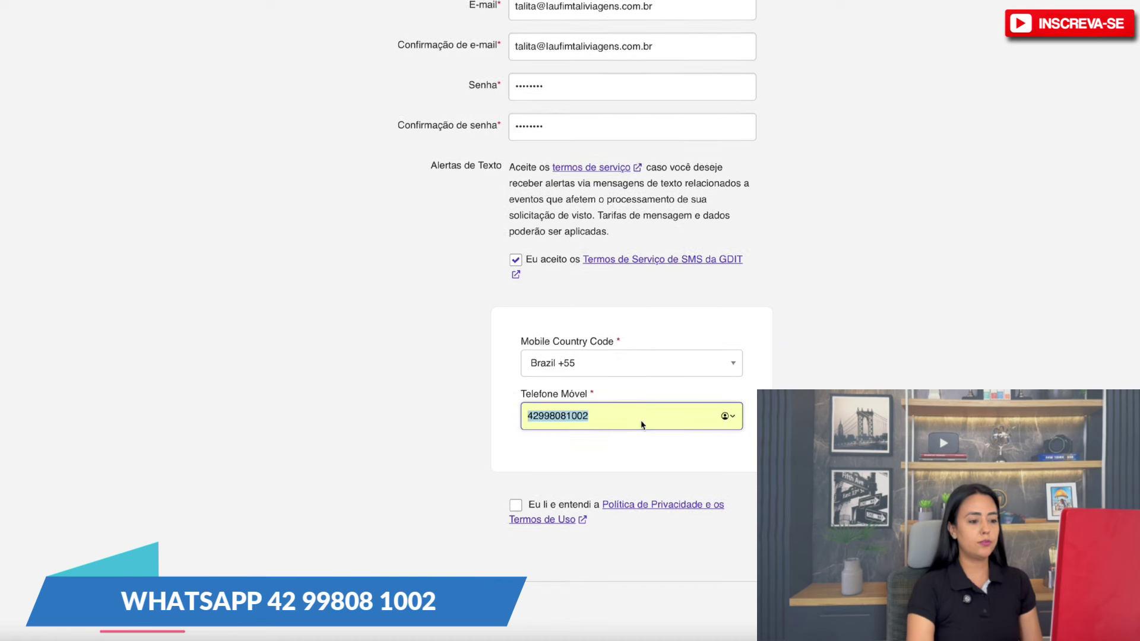
scroll(622, 414, "down", 1)
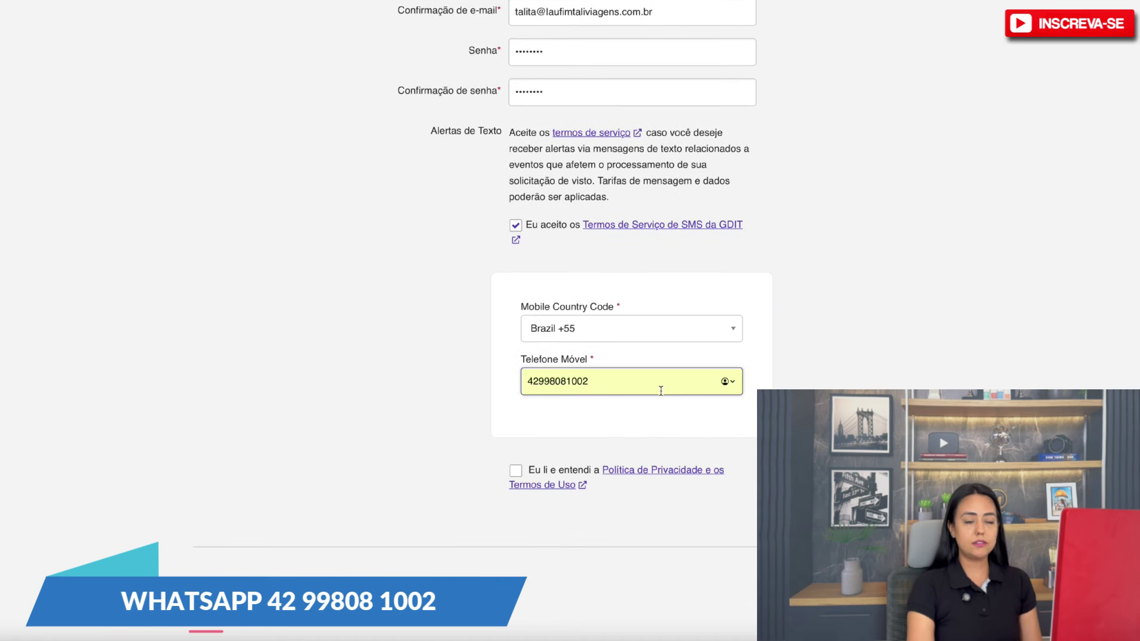
left_click(516, 469)
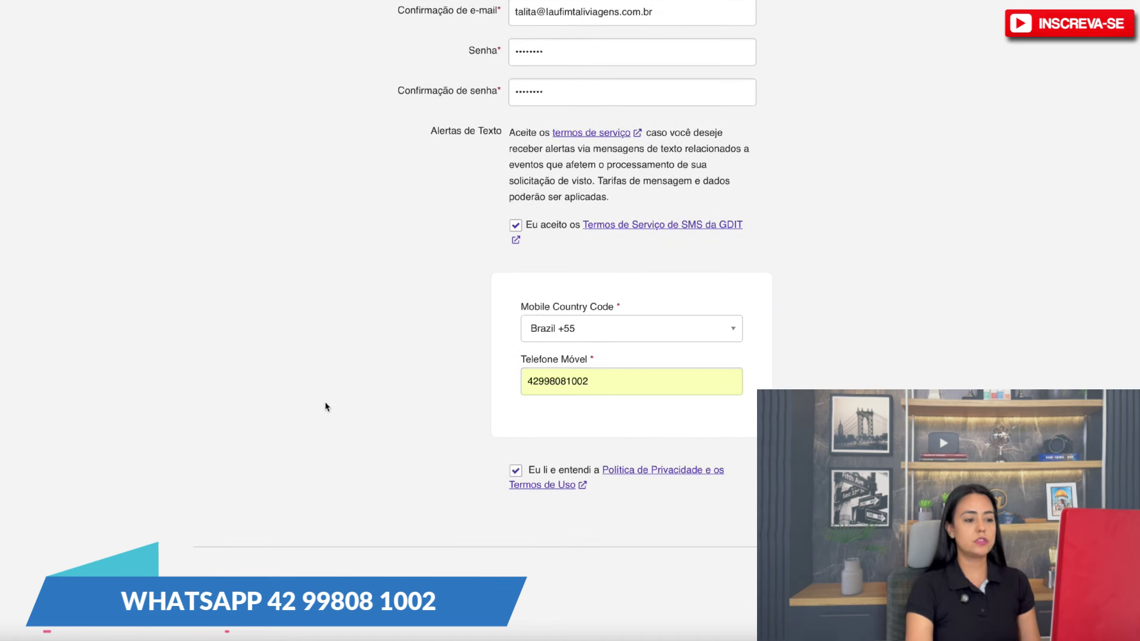
scroll(326, 407, "down", 3)
scroll(326, 406, "up", 1)
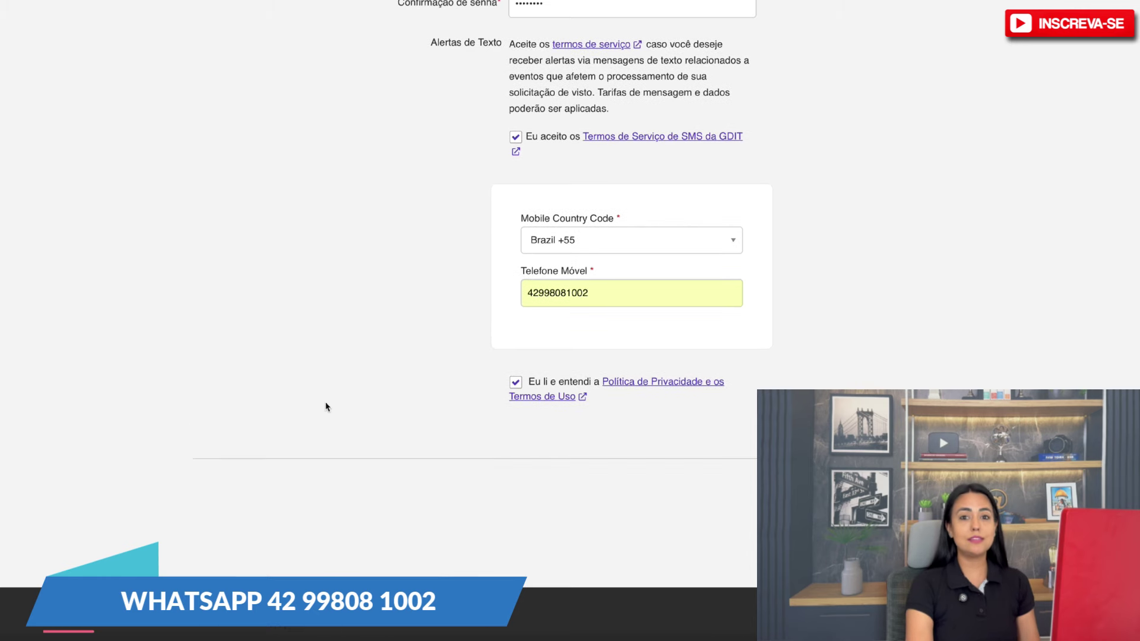
scroll(326, 404, "up", 3)
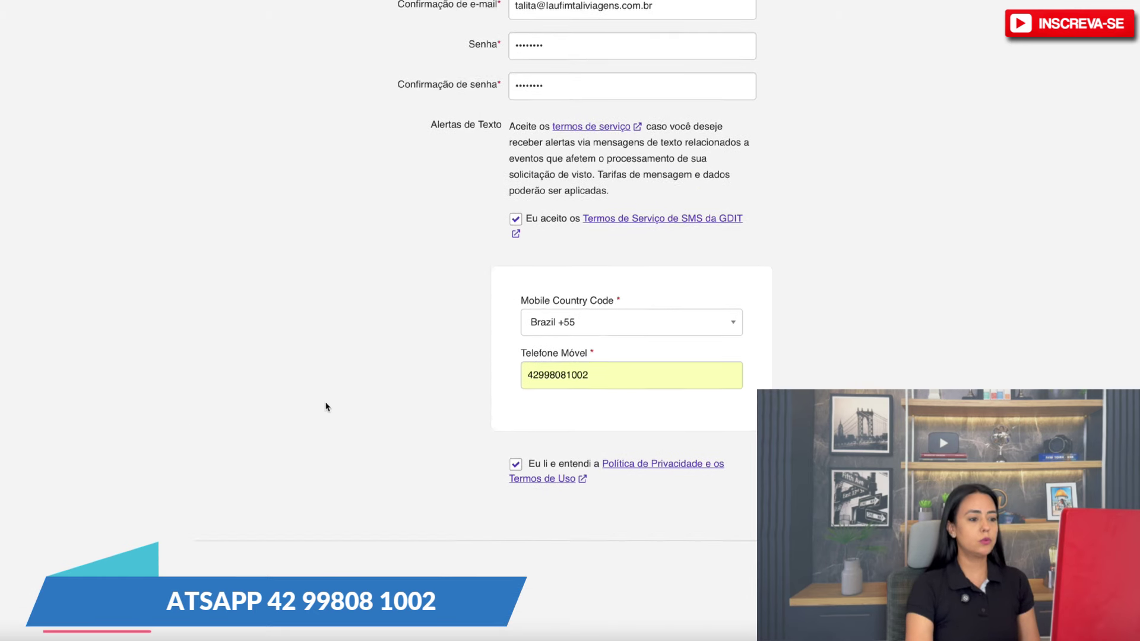
scroll(650, 339, "down", 1)
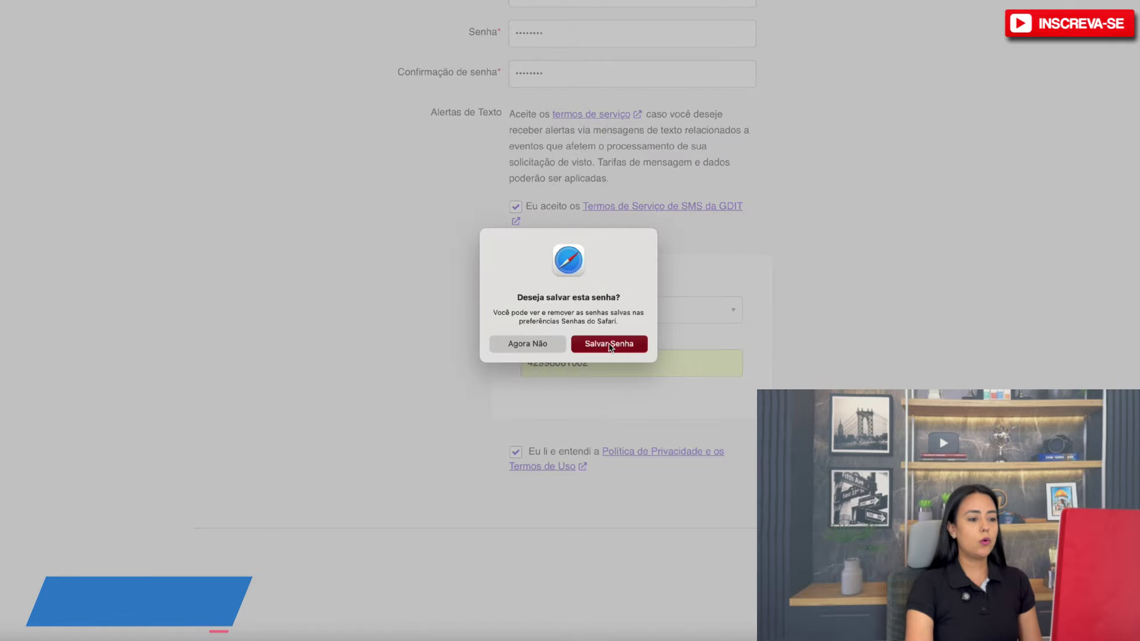
Step: Save the new account password in Safari's prompt to finish account creation
left_click(611, 343)
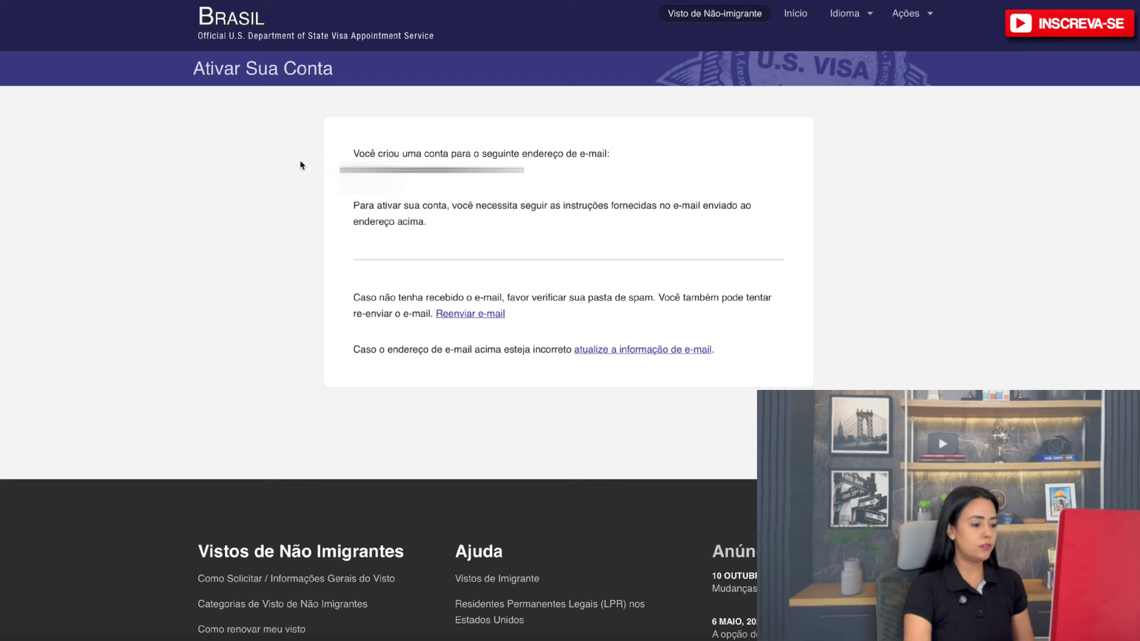
Step: Follow the confirmation link in the 'Confirmation instructions' e-mail in Mail
key("super+Tab")
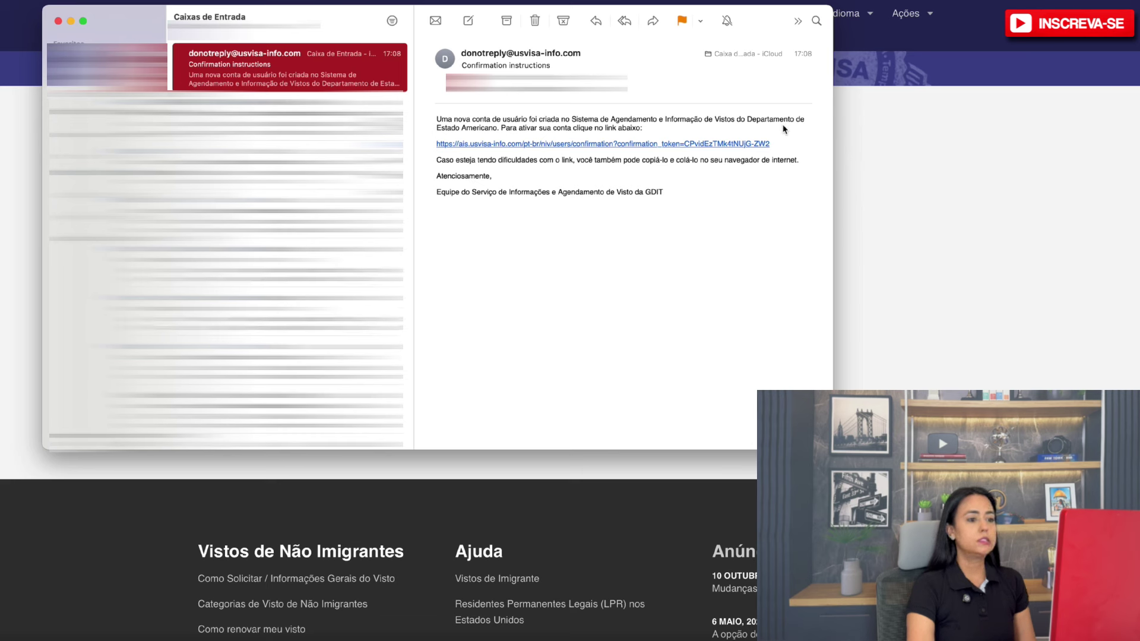
left_click(464, 144)
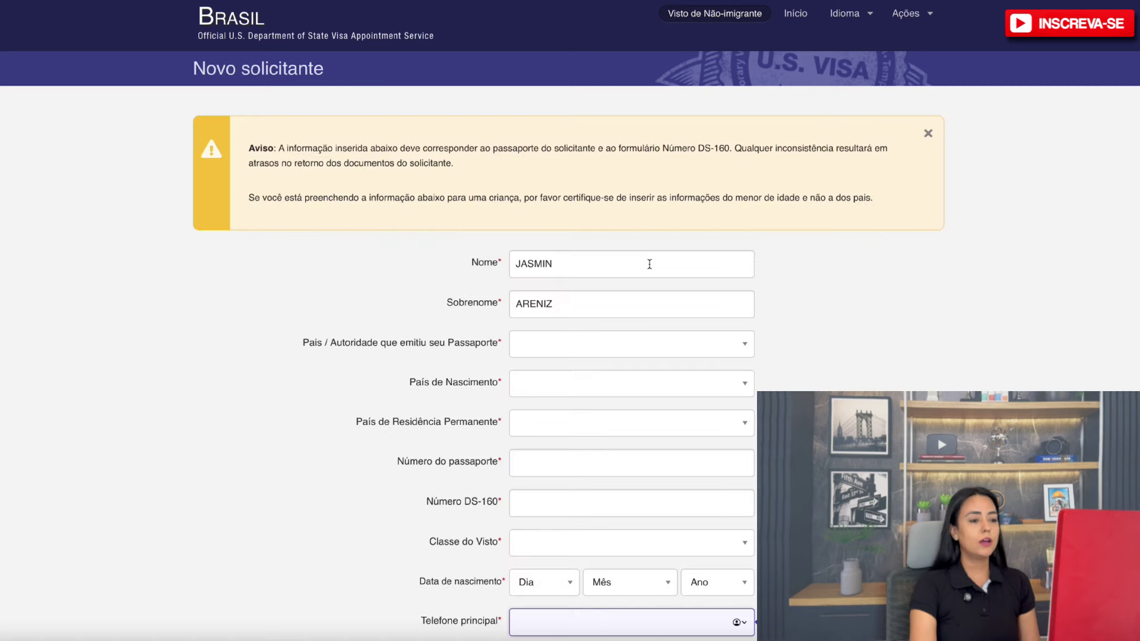
Step: Retype the first name and surname in normal title case
scroll(585, 294, "down", 1)
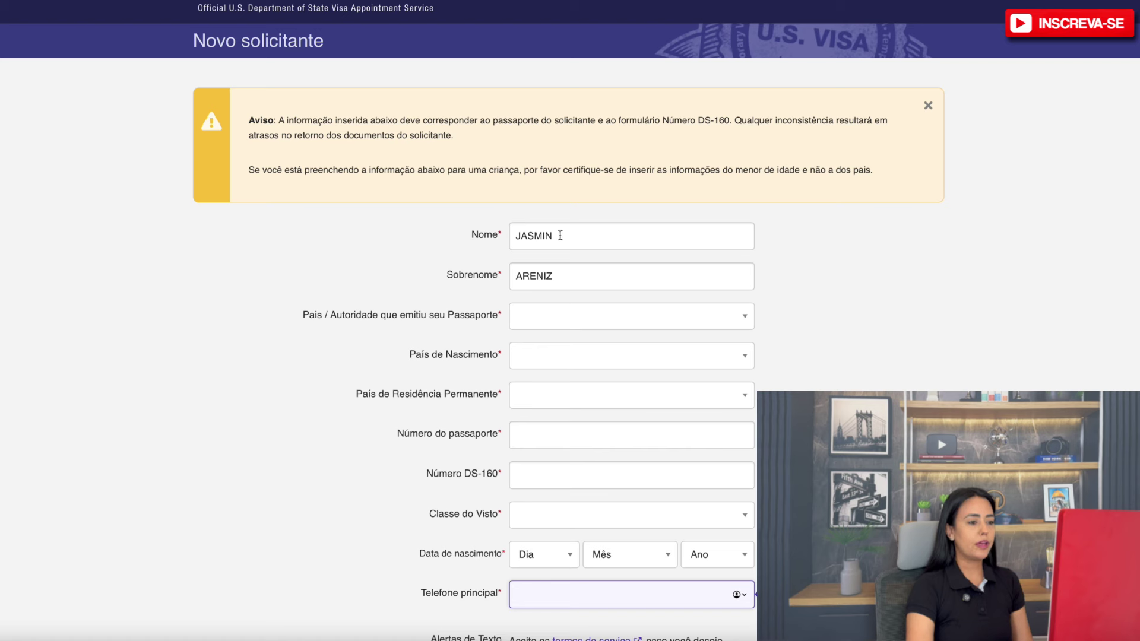
left_click_drag(560, 235, 523, 238)
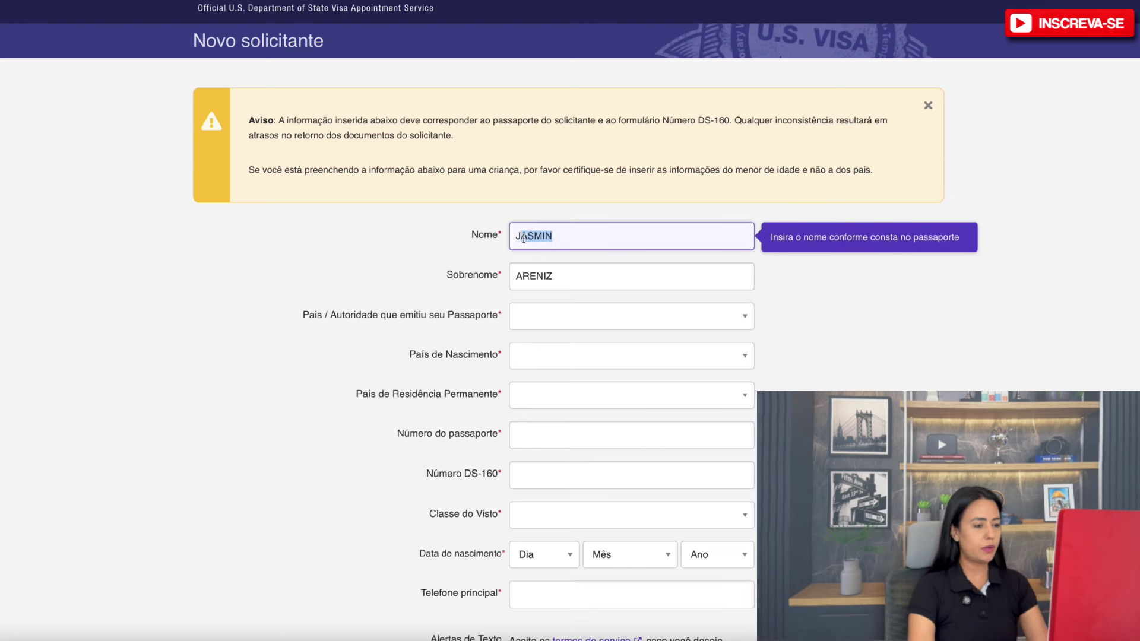
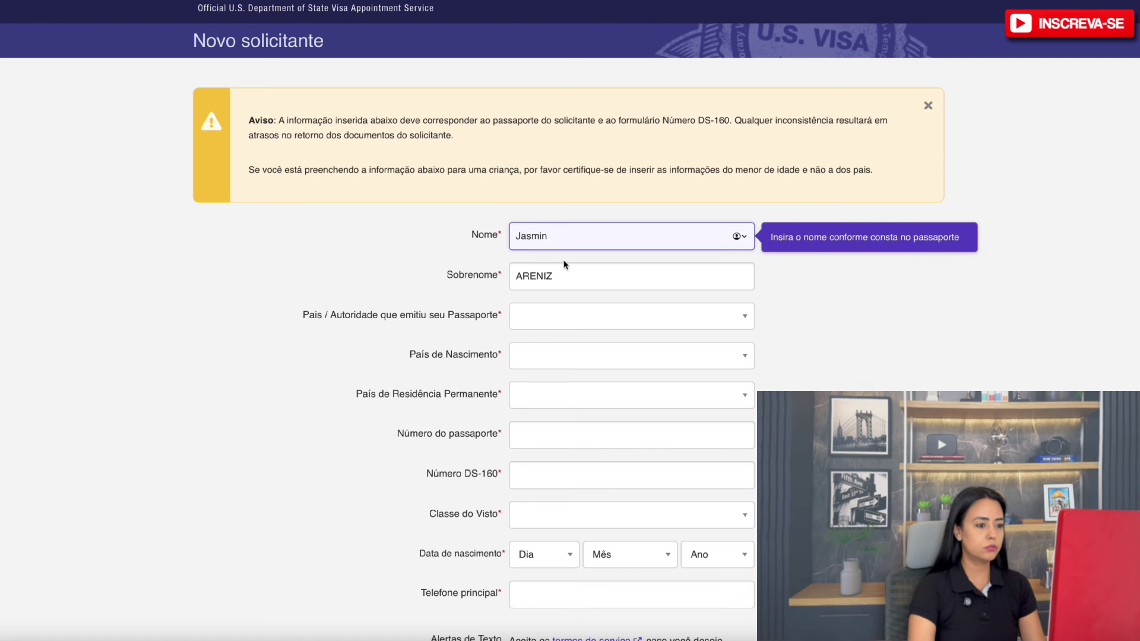
key("Tab")
left_click_drag(554, 277, 525, 276)
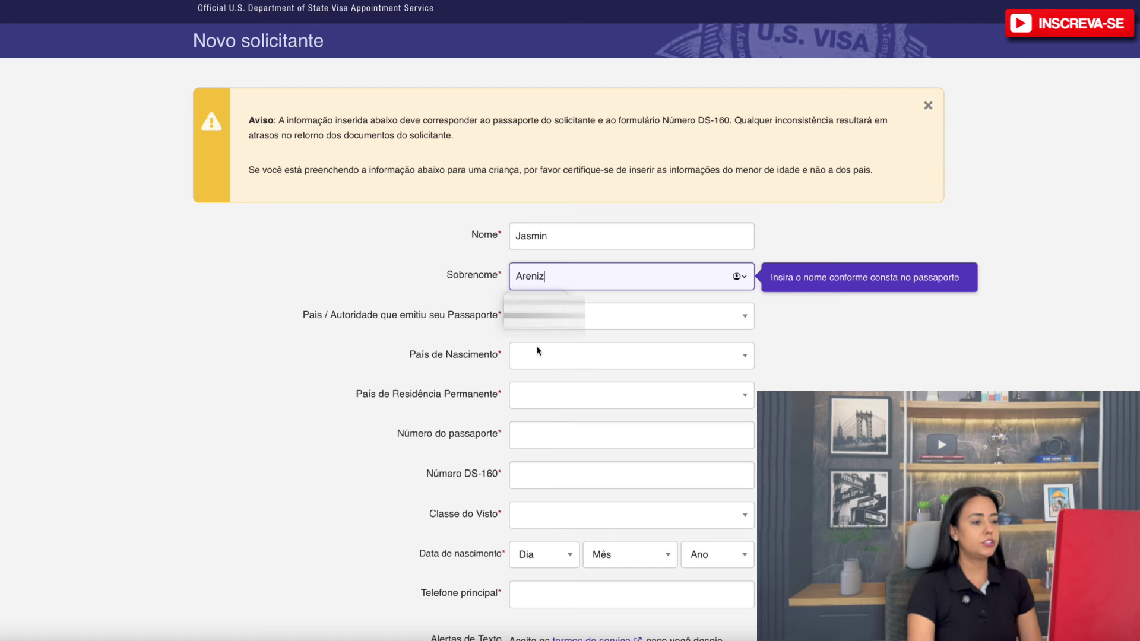
Step: Set the passport, birth and permanent residence countries to Brazil
left_click(599, 316)
left_click(599, 315)
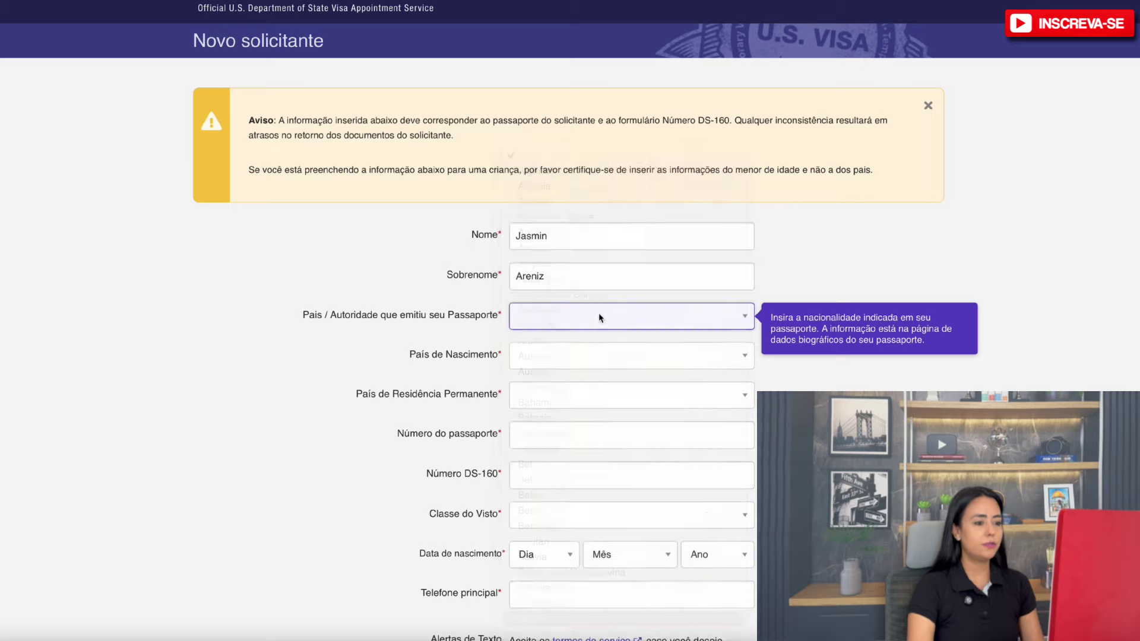
scroll(598, 316, "down", 1)
left_click(547, 315)
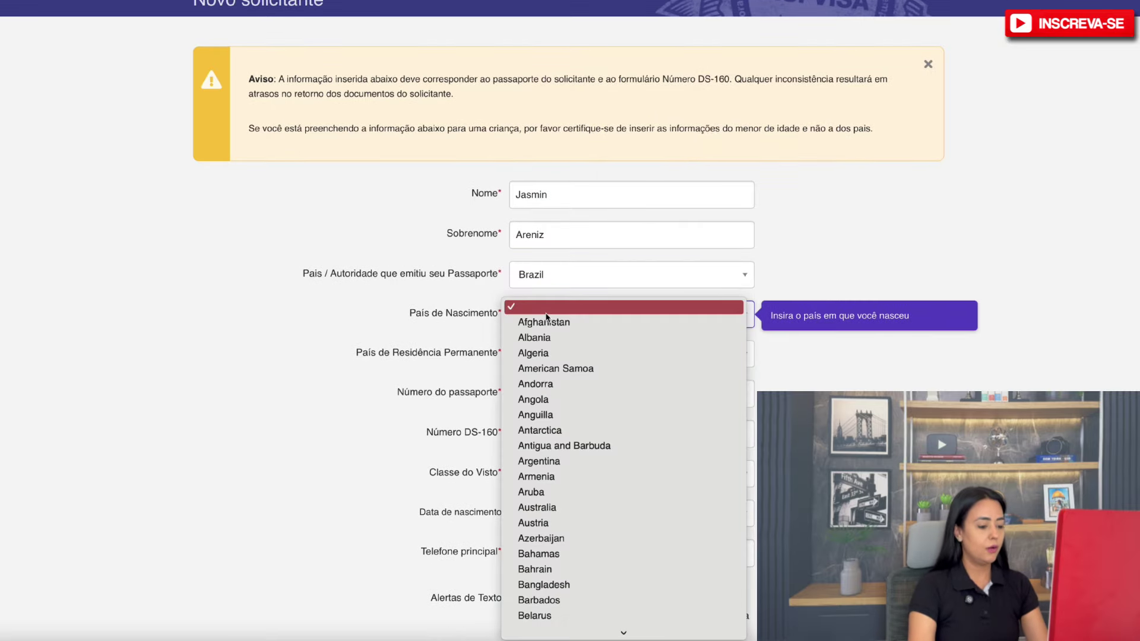
type("bra")
key("Return")
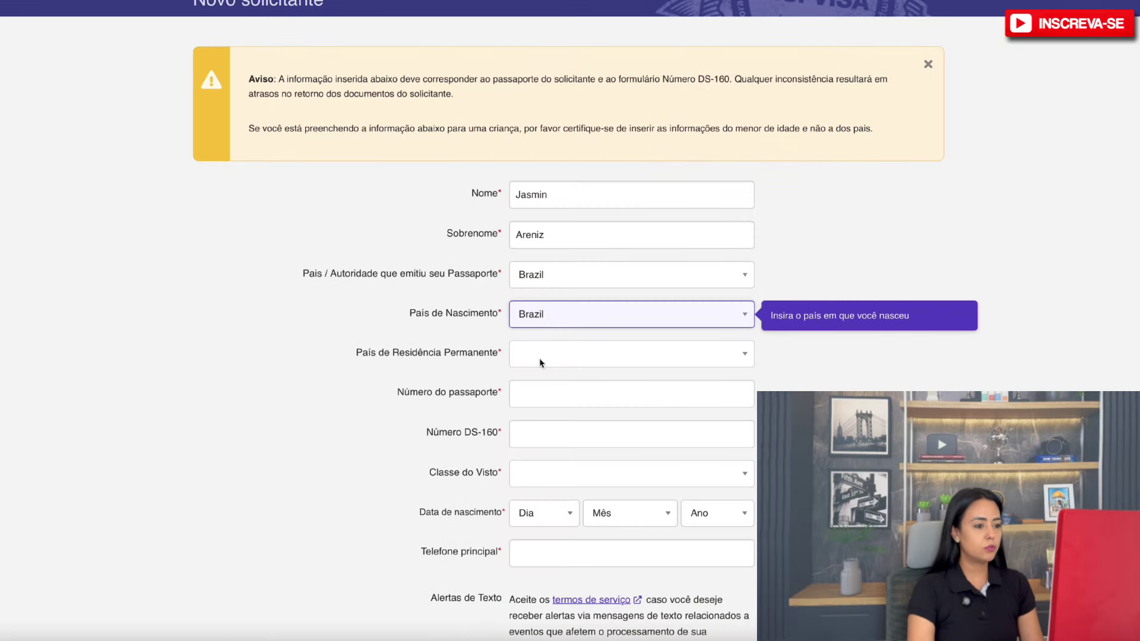
left_click(540, 363)
type("bra")
key("Return")
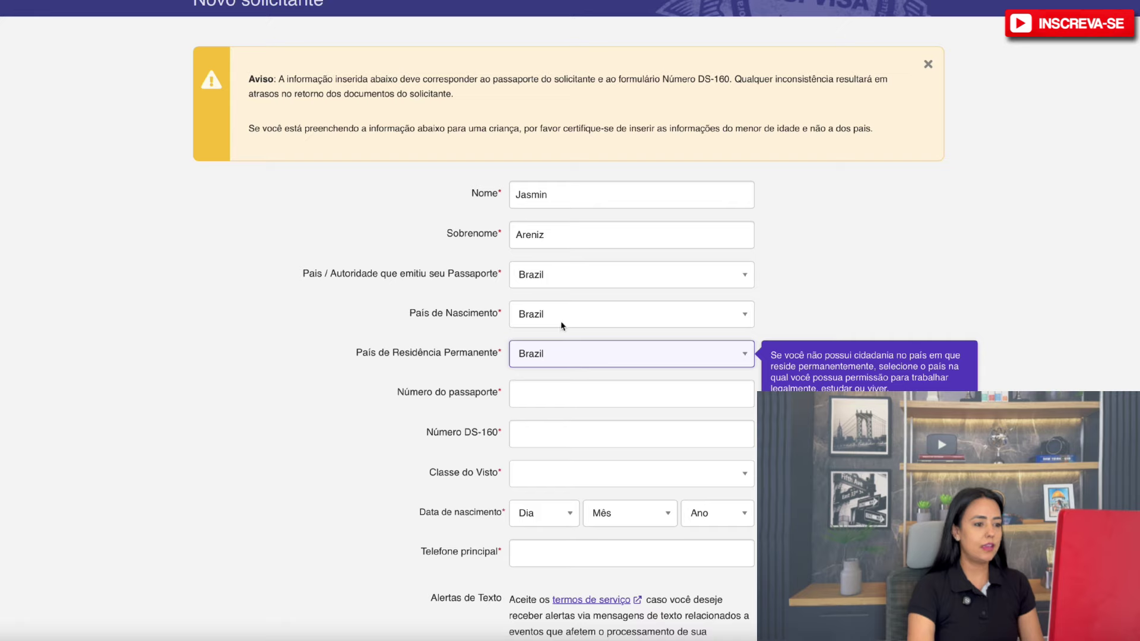
scroll(562, 326, "down", 1)
Step: Enter the passport number and paste in the DS-160 number
left_click(536, 334)
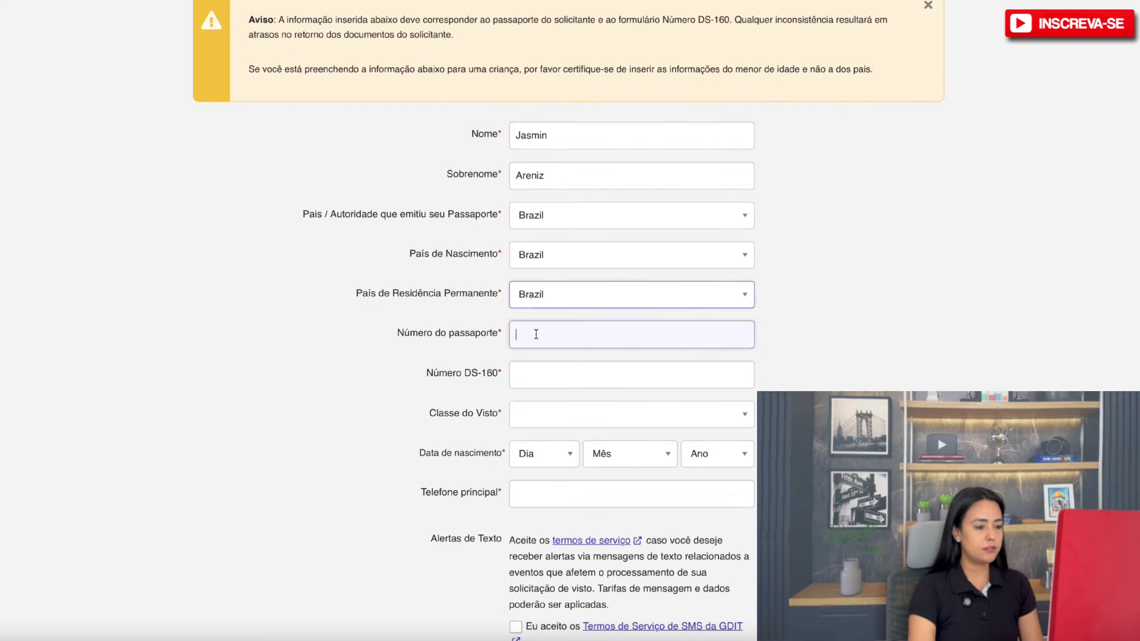
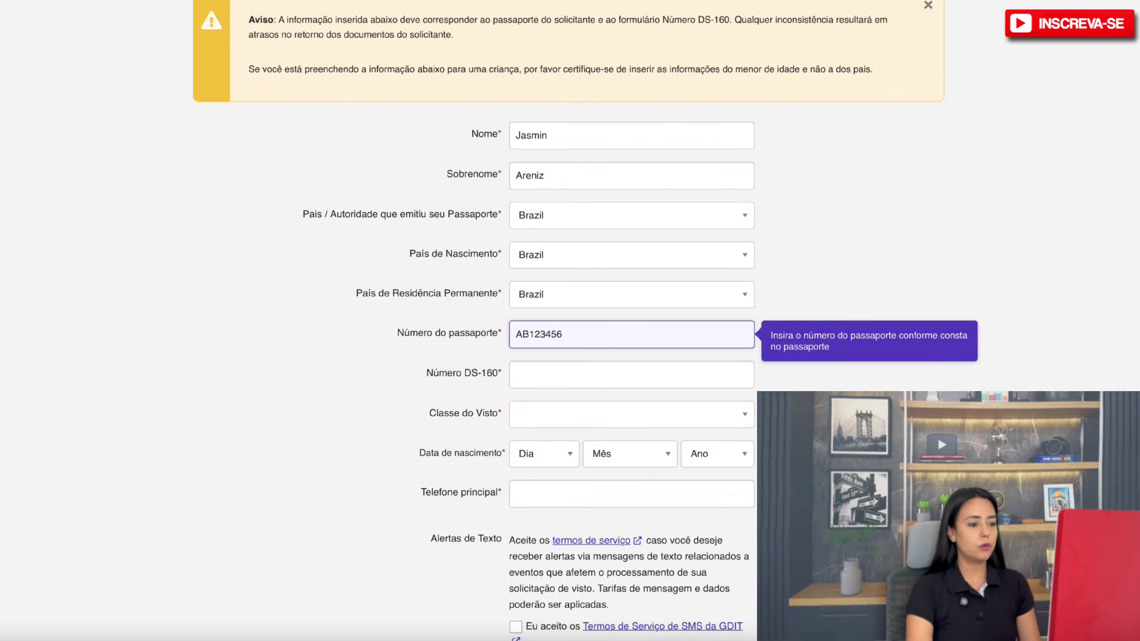
scroll(586, 317, "down", 1)
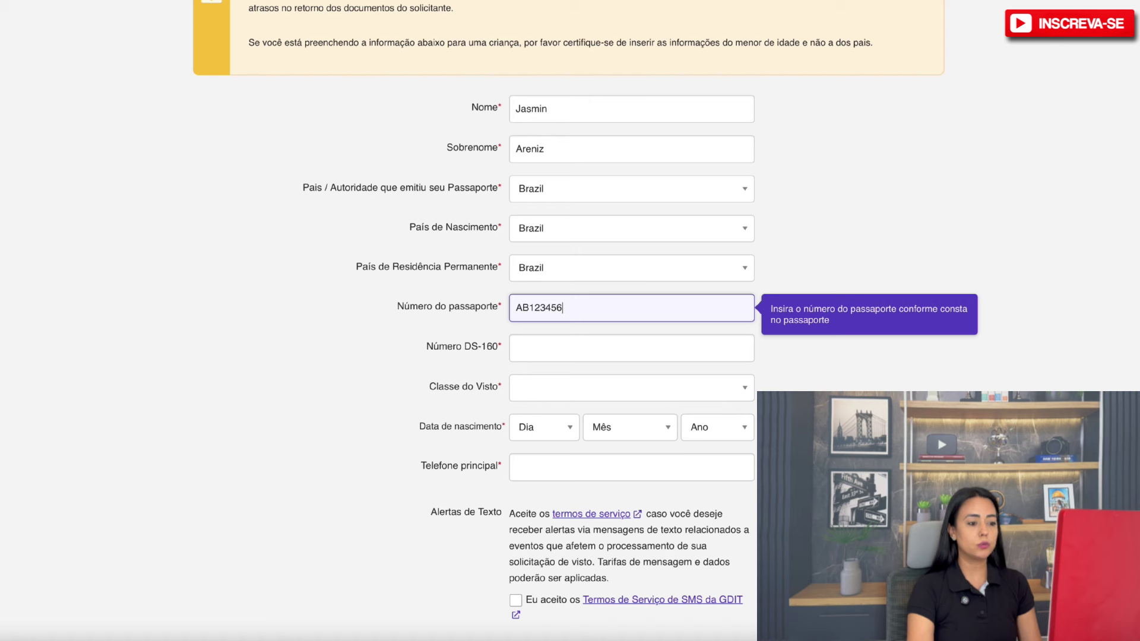
left_click(531, 354)
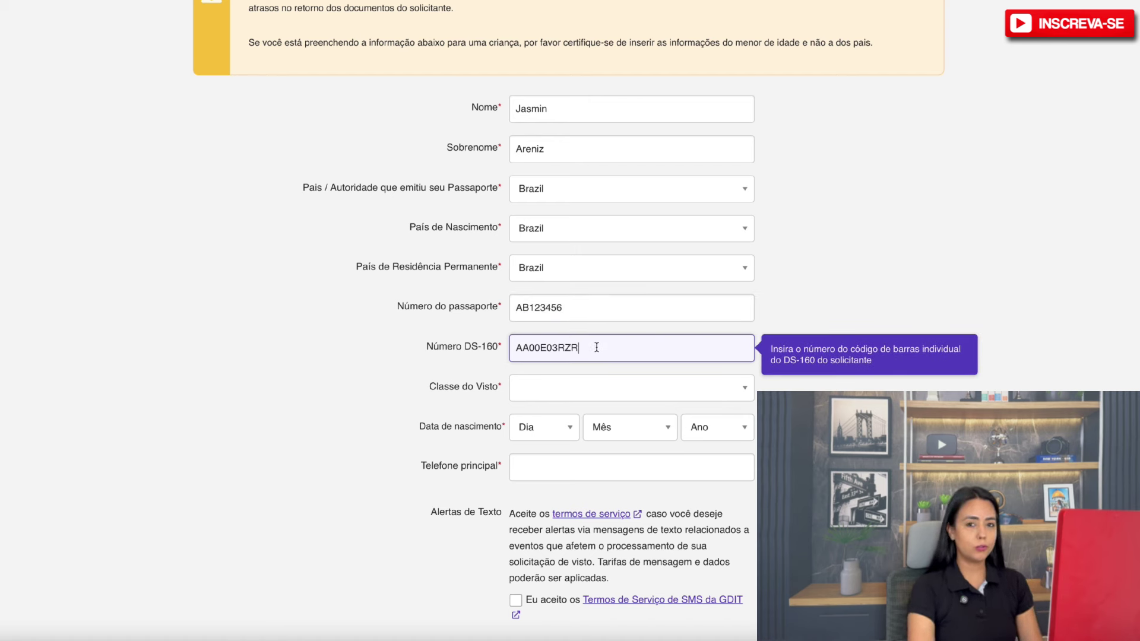
Step: Set the visa class to B1/B2 Negócio e Turismo
left_click(553, 388)
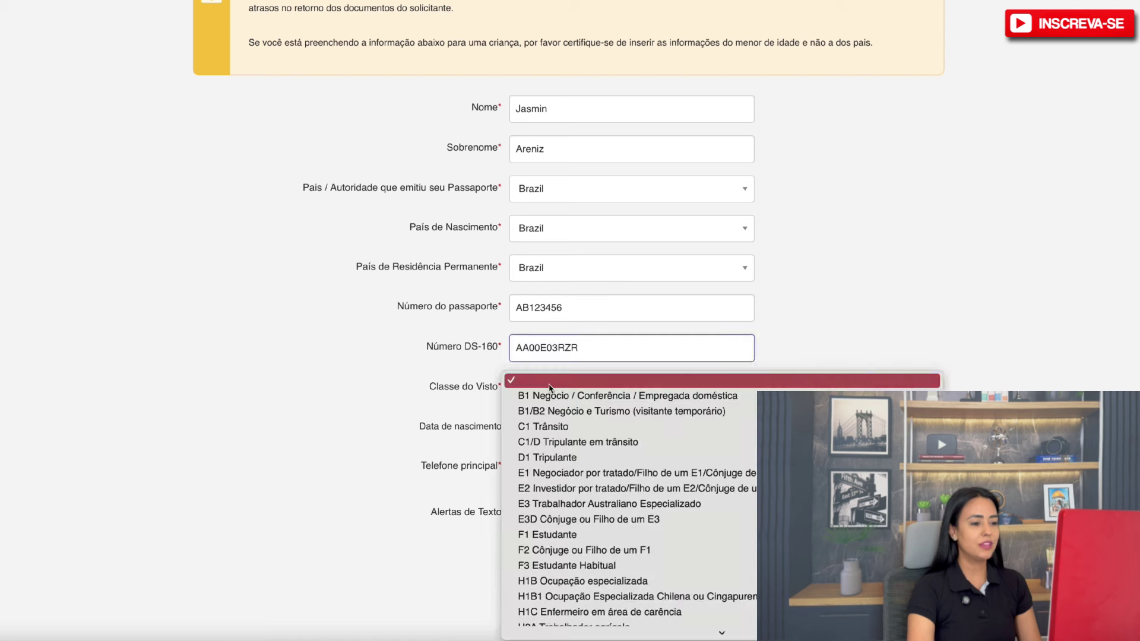
left_click(568, 411)
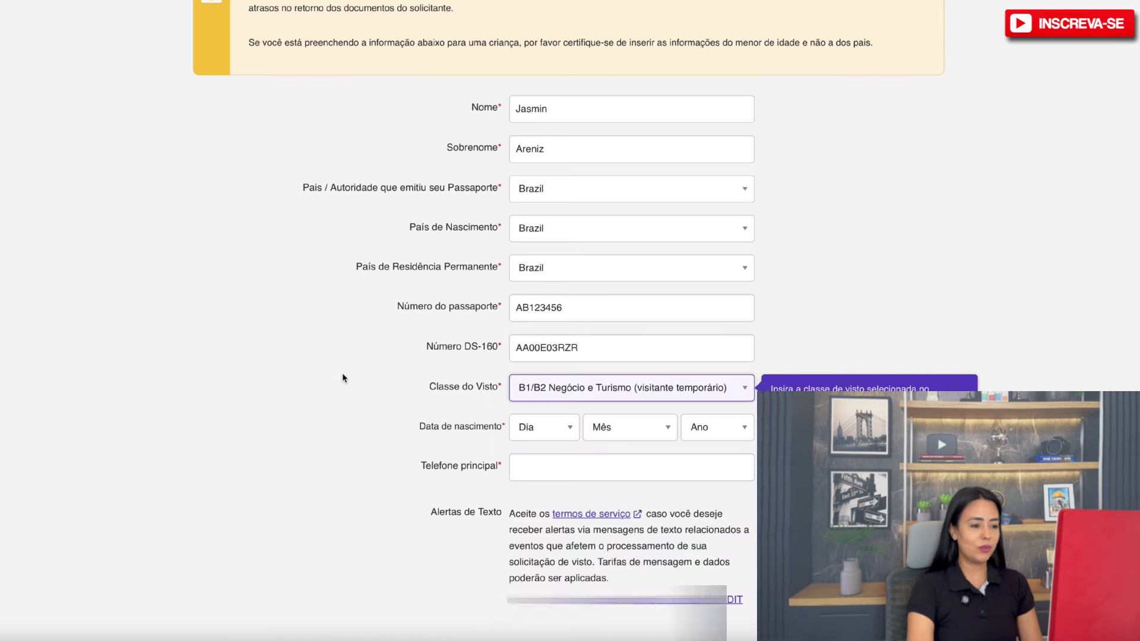
scroll(342, 373, "down", 1)
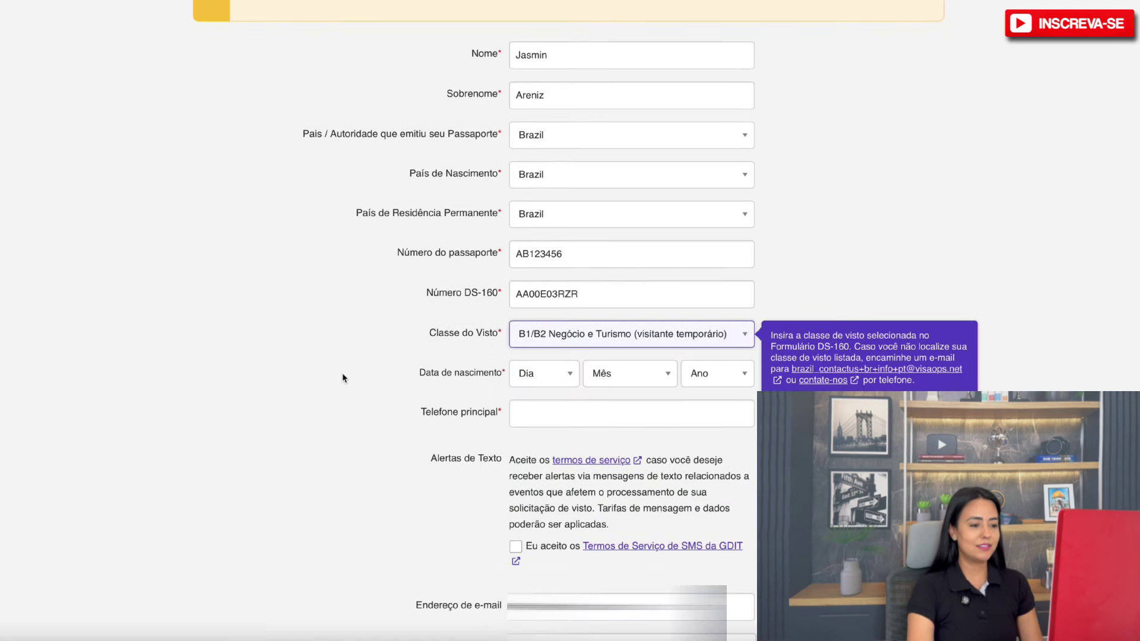
left_click(624, 341)
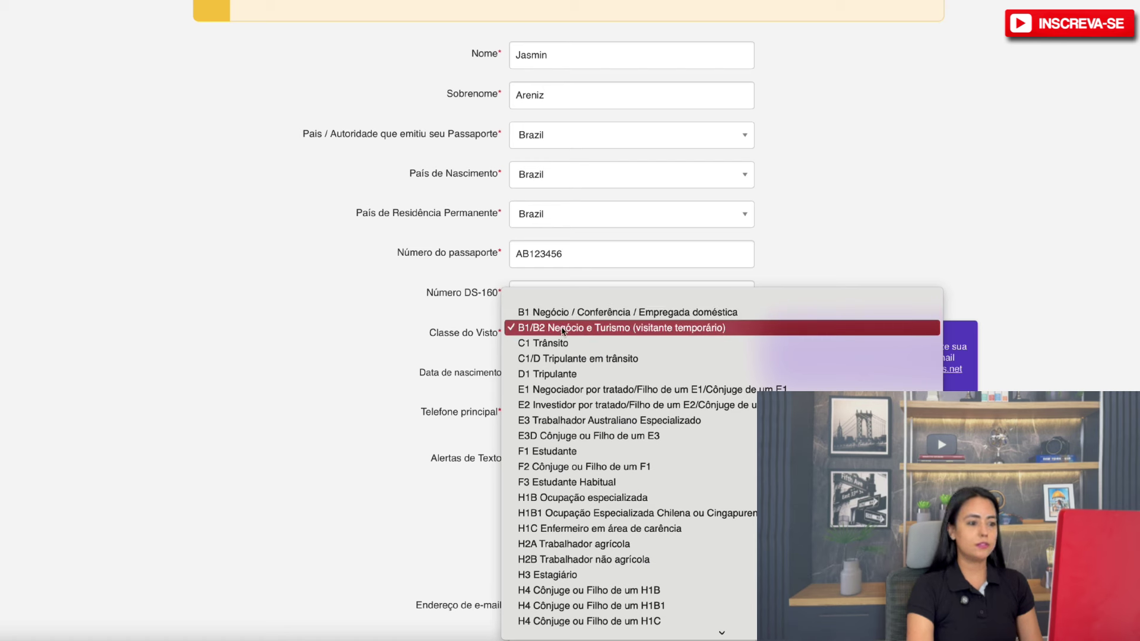
left_click(563, 329)
Step: Set the birth date to Dia 1, Mês Março, Ano 2024
left_click(545, 373)
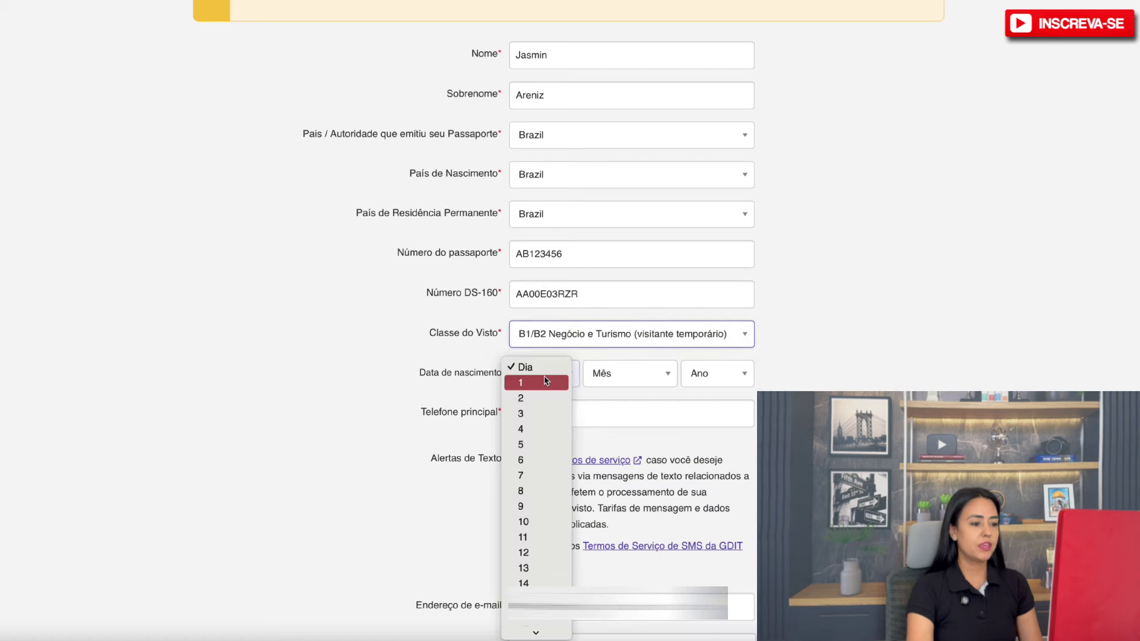
left_click(543, 381)
left_click(618, 374)
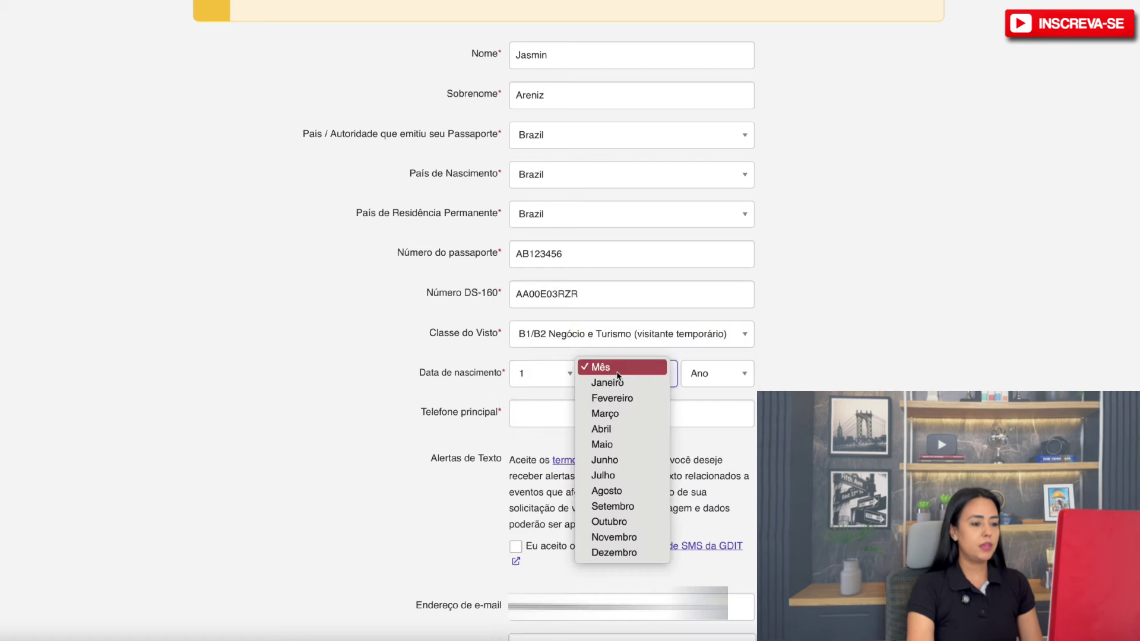
left_click(618, 413)
left_click(706, 374)
left_click(710, 385)
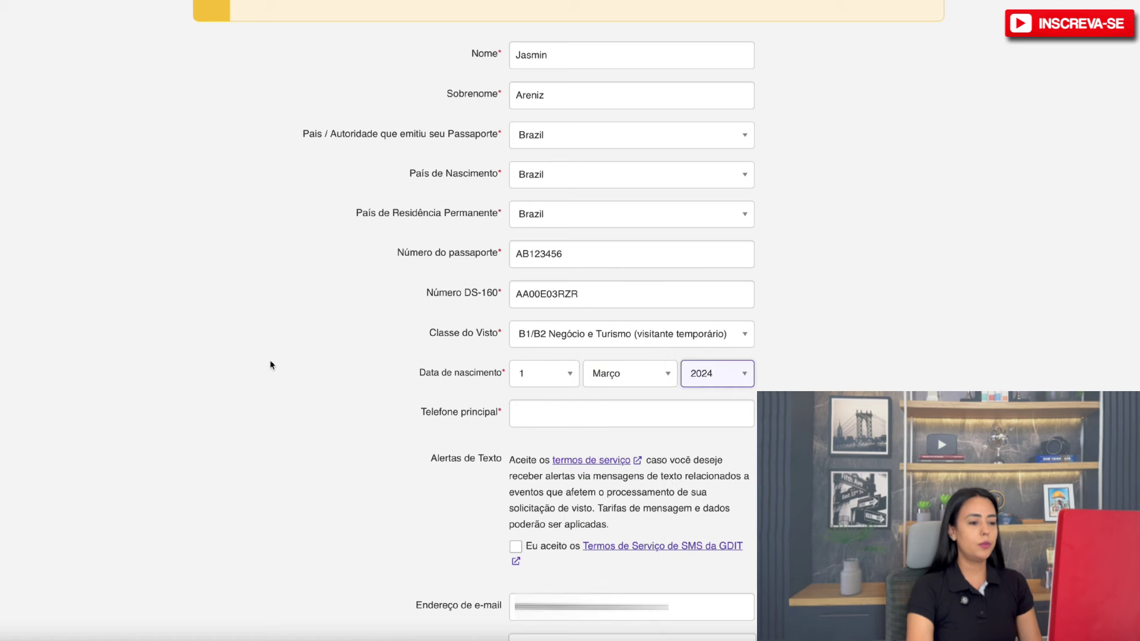
scroll(269, 364, "down", 3)
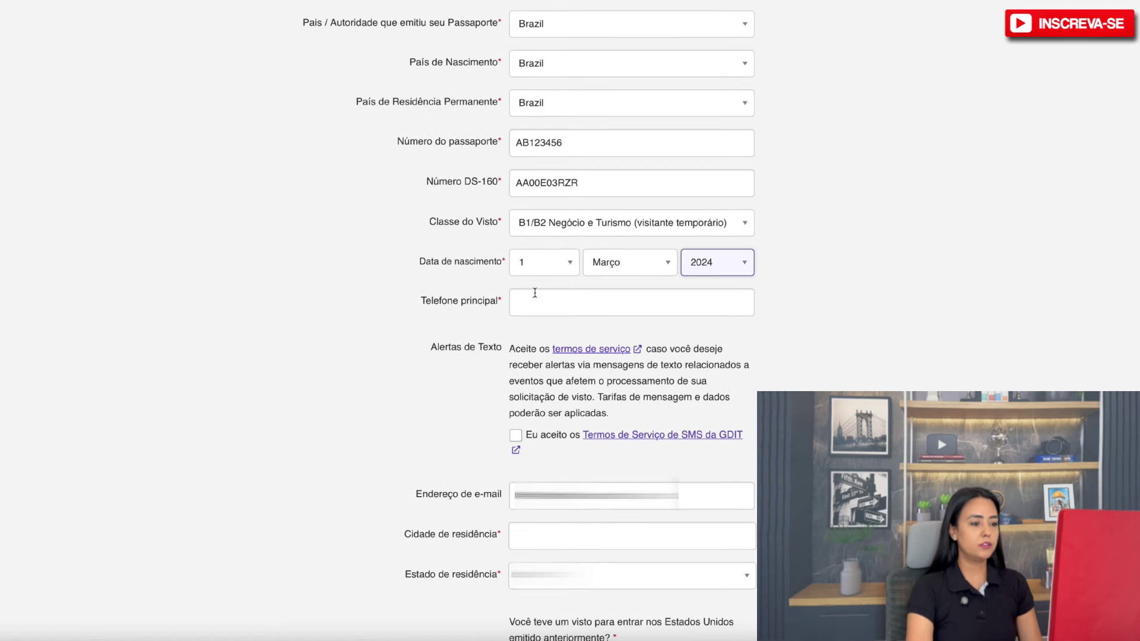
Step: Enter the primary phone number and paste the mobile number into Telefone Móvel
left_click(535, 294)
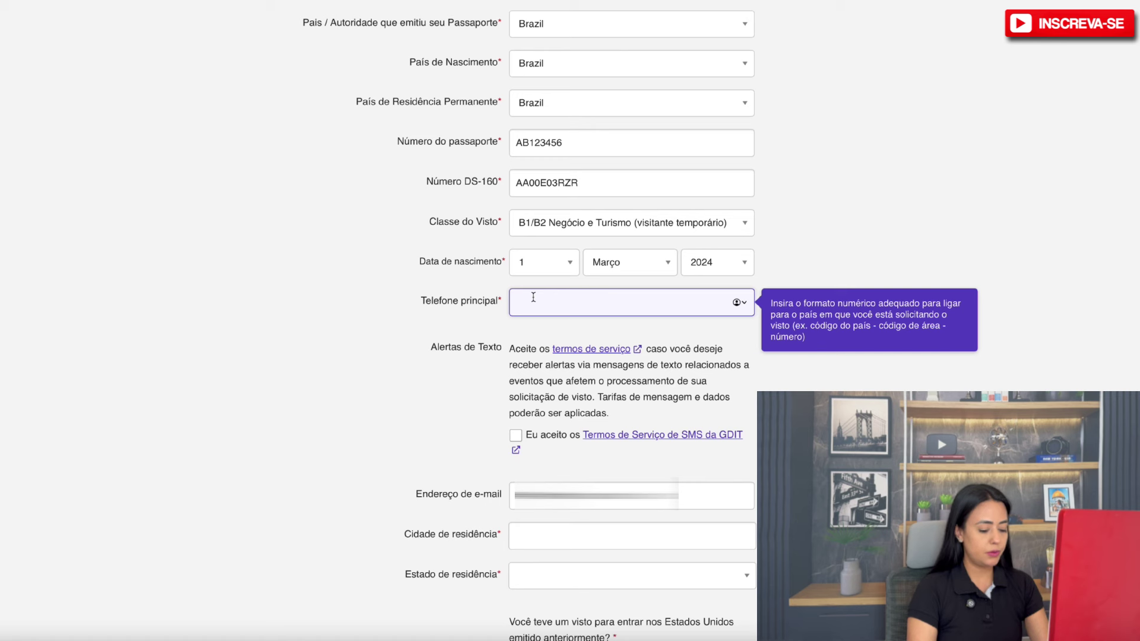
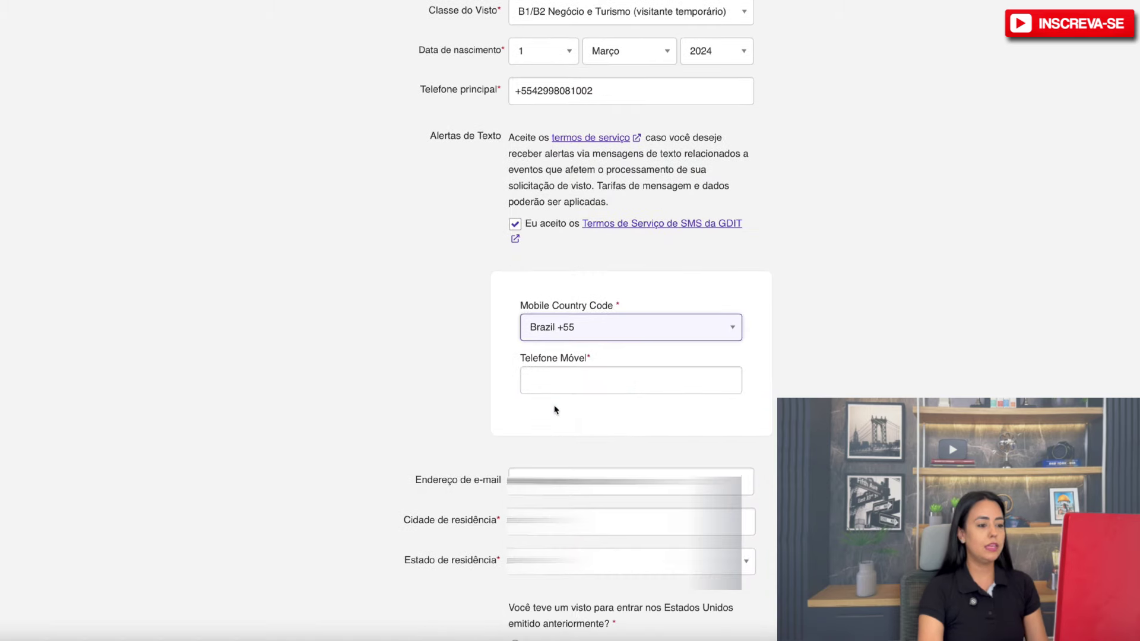
left_click(530, 379)
key("ctrl+v")
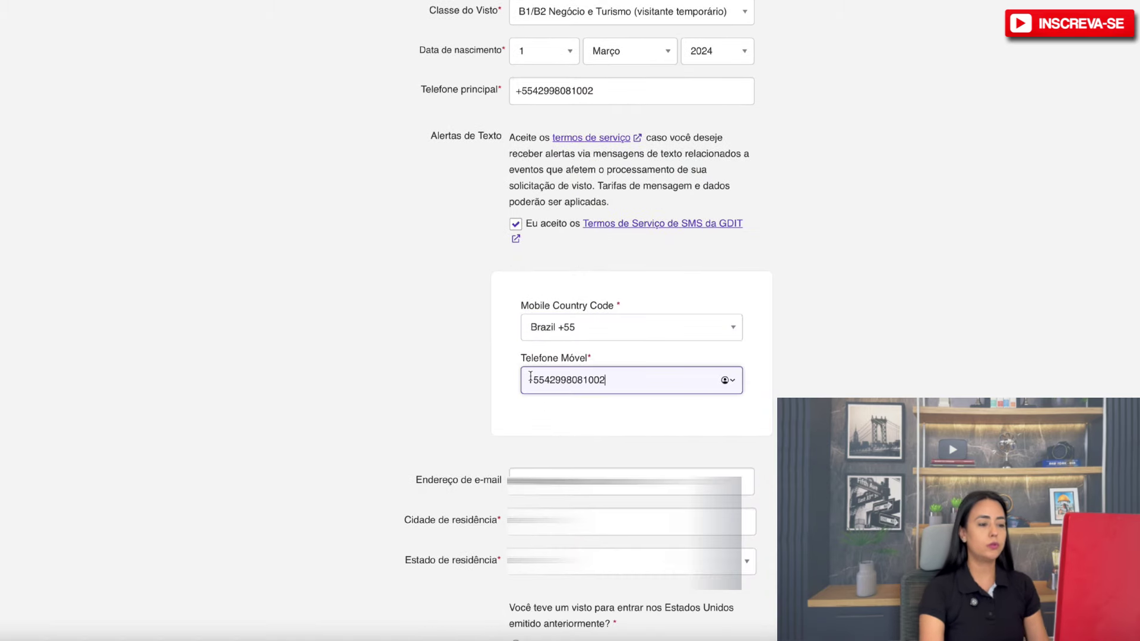
left_click(416, 354)
scroll(573, 371, "up", 1)
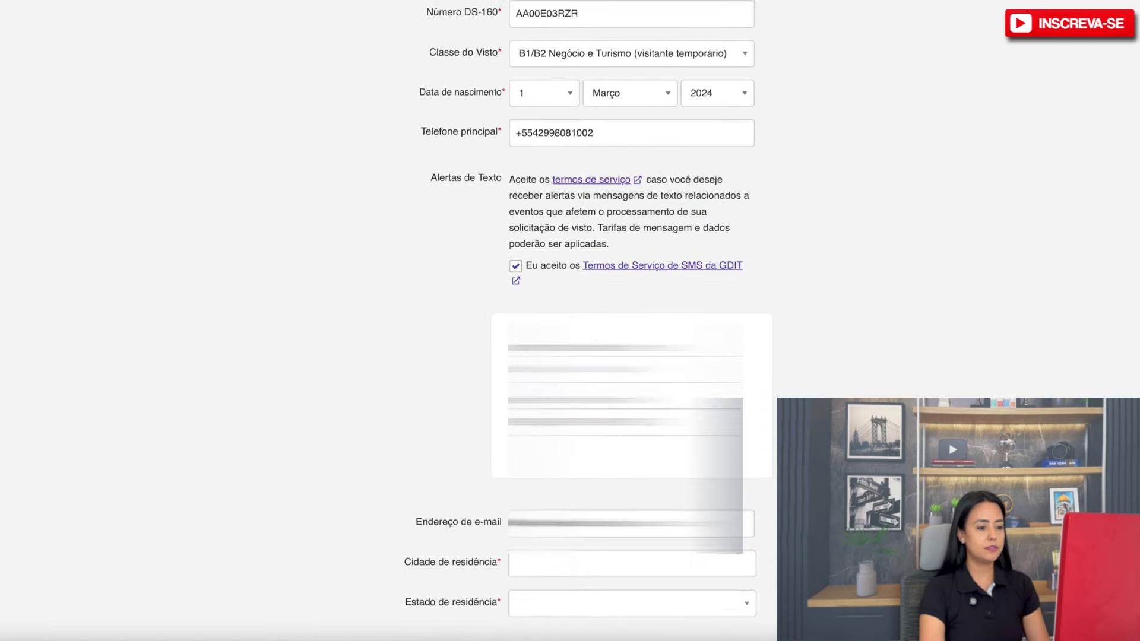
scroll(632, 320, "down", 3)
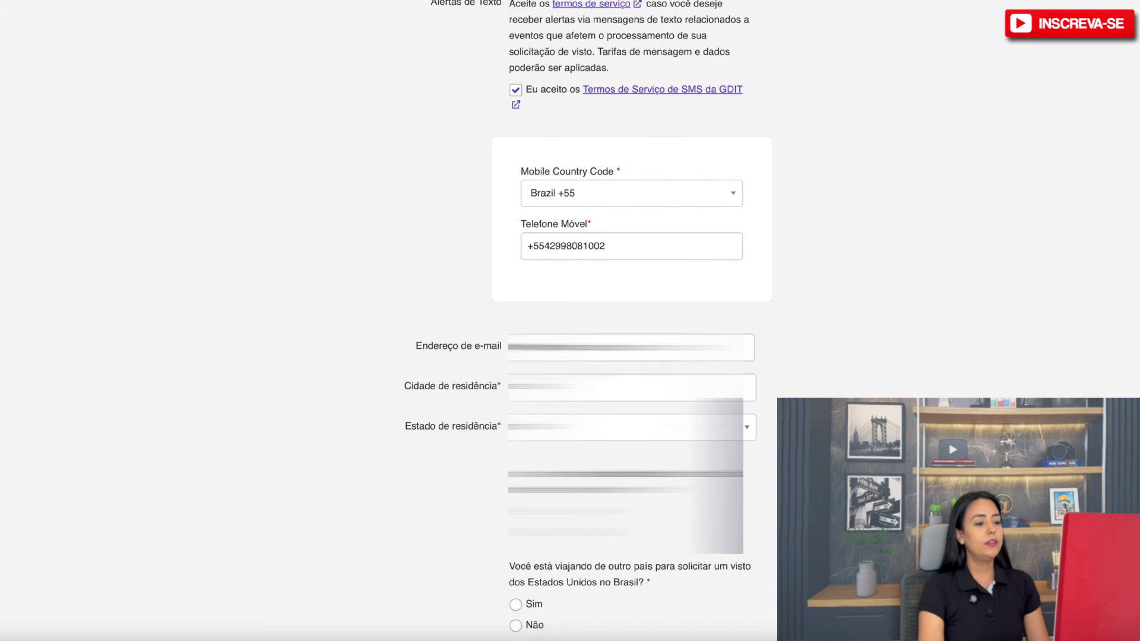
Step: Fill in the city of residence and choose PR as the state of residence
left_click(632, 387)
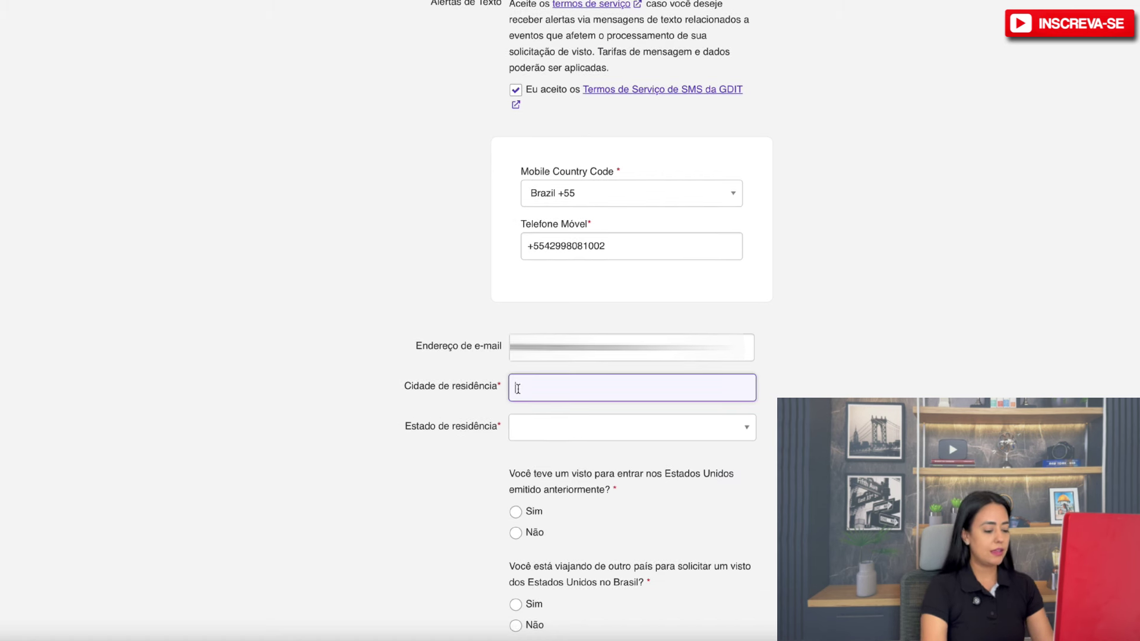
type("PONTA GROSSA")
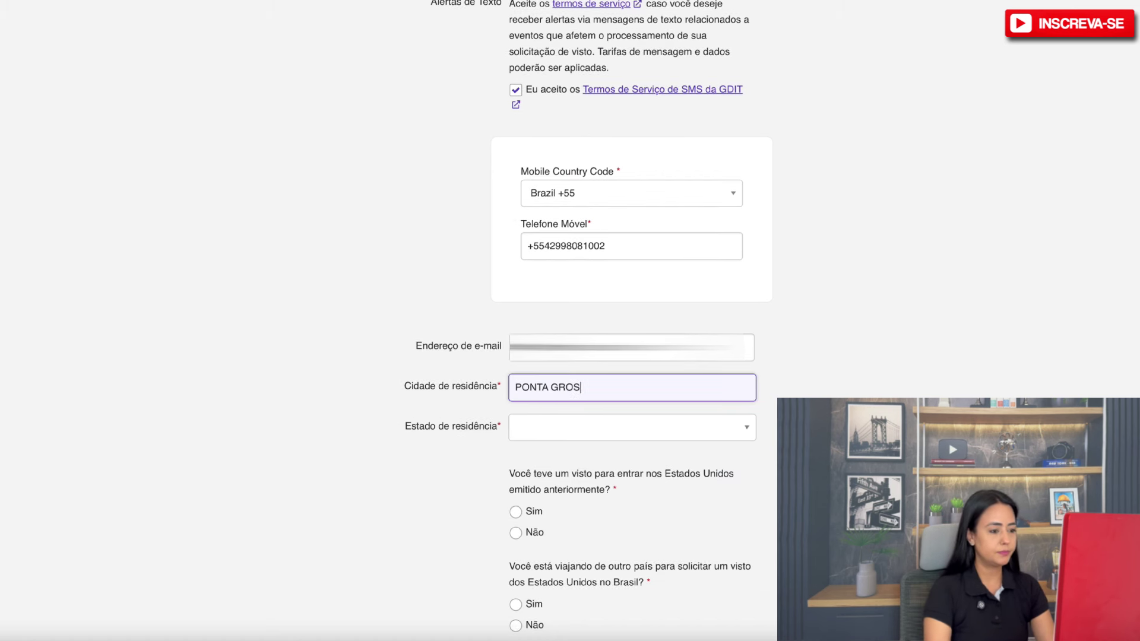
left_click(532, 432)
type("PR")
key("Return")
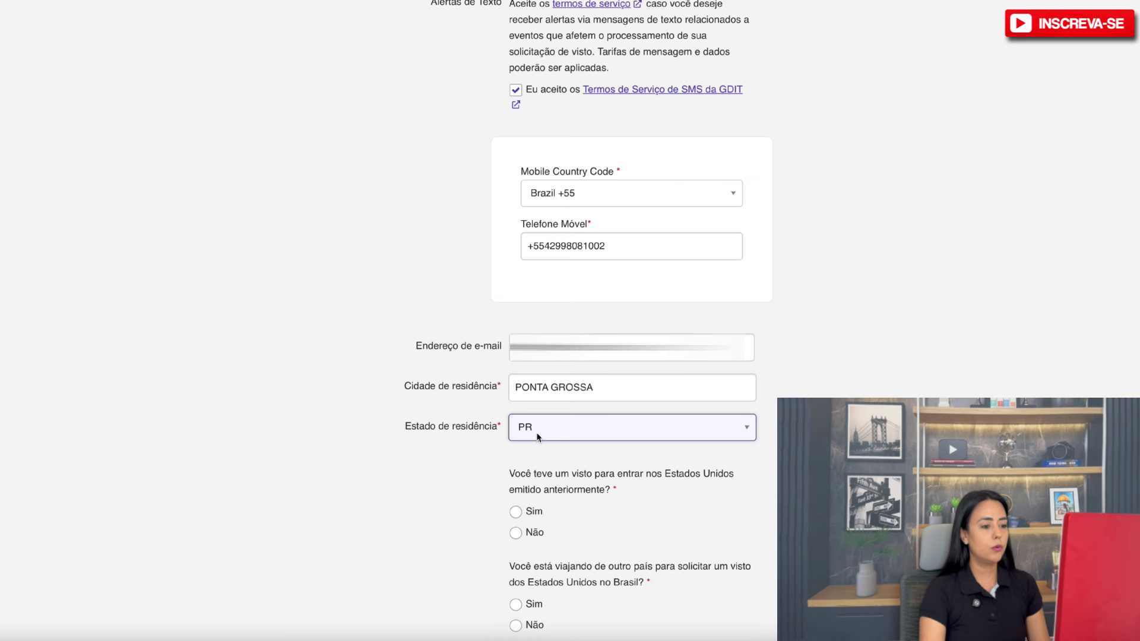
scroll(628, 415, "down", 1)
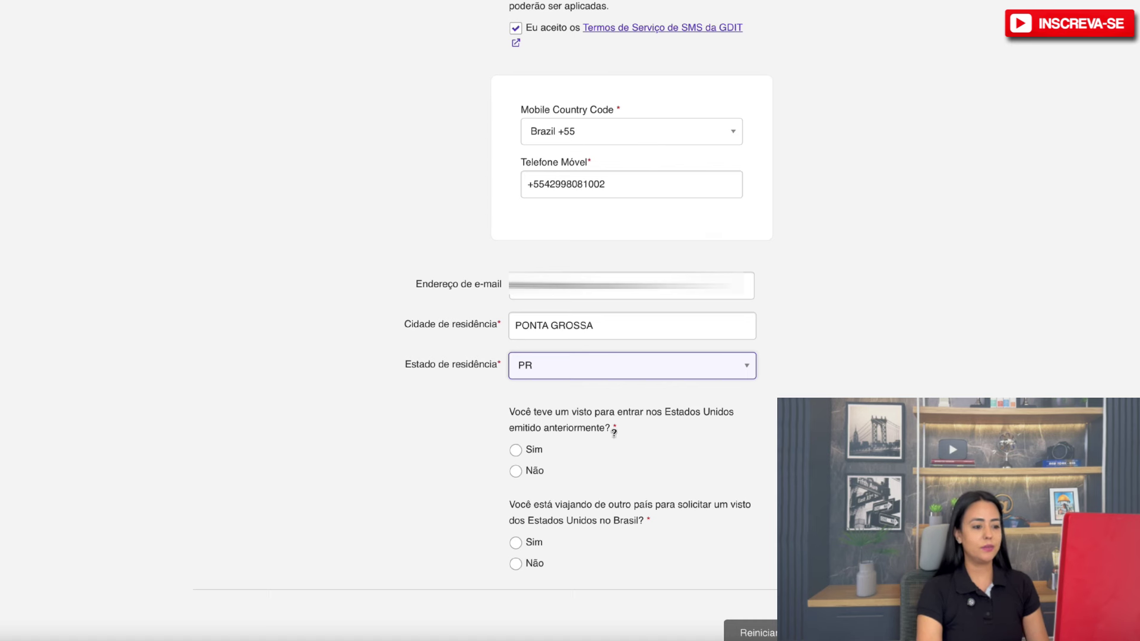
Step: Answer Não to both the previous US visa and travelling-from-abroad questions
left_click(515, 472)
scroll(517, 479, "down", 1)
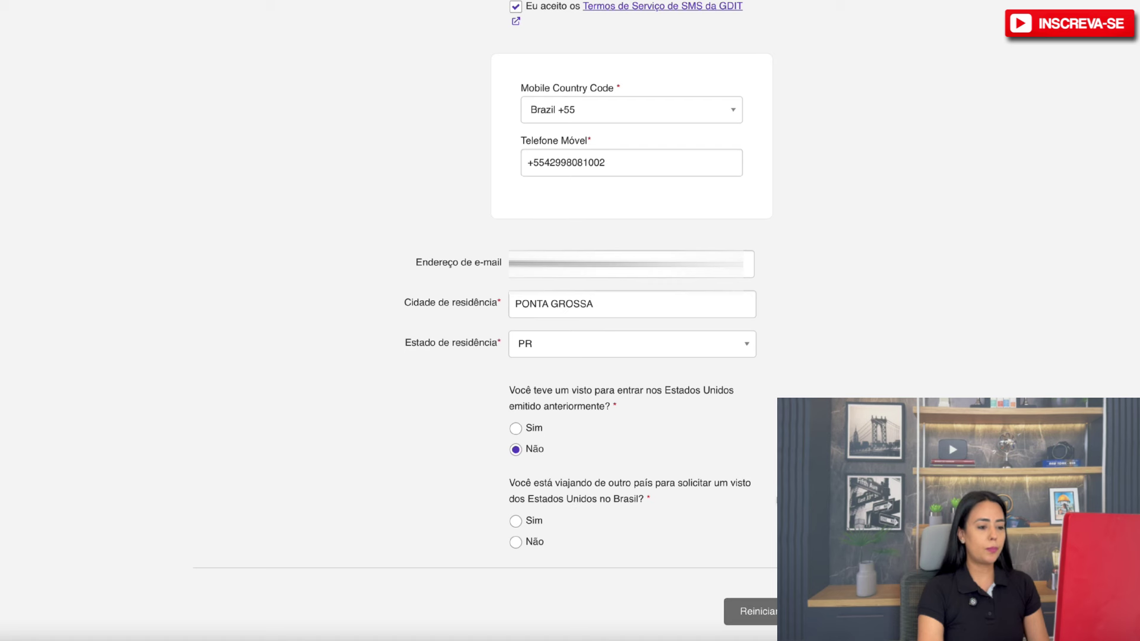
left_click(516, 543)
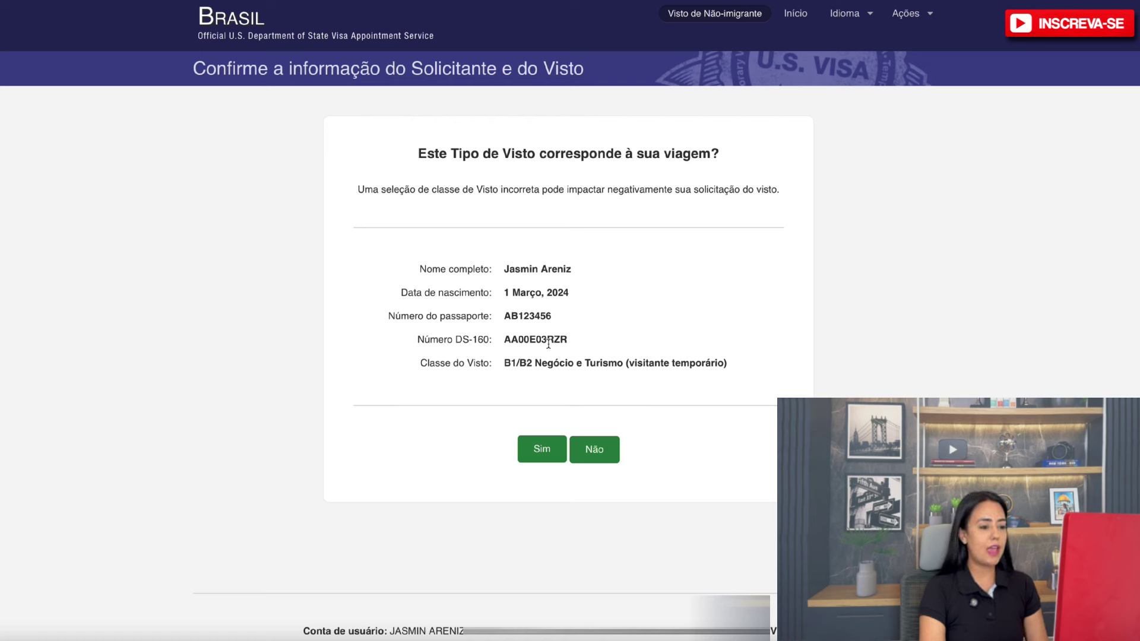
Step: Answer Sim to confirm the B1/B2 visa type matches the trip
left_click(536, 456)
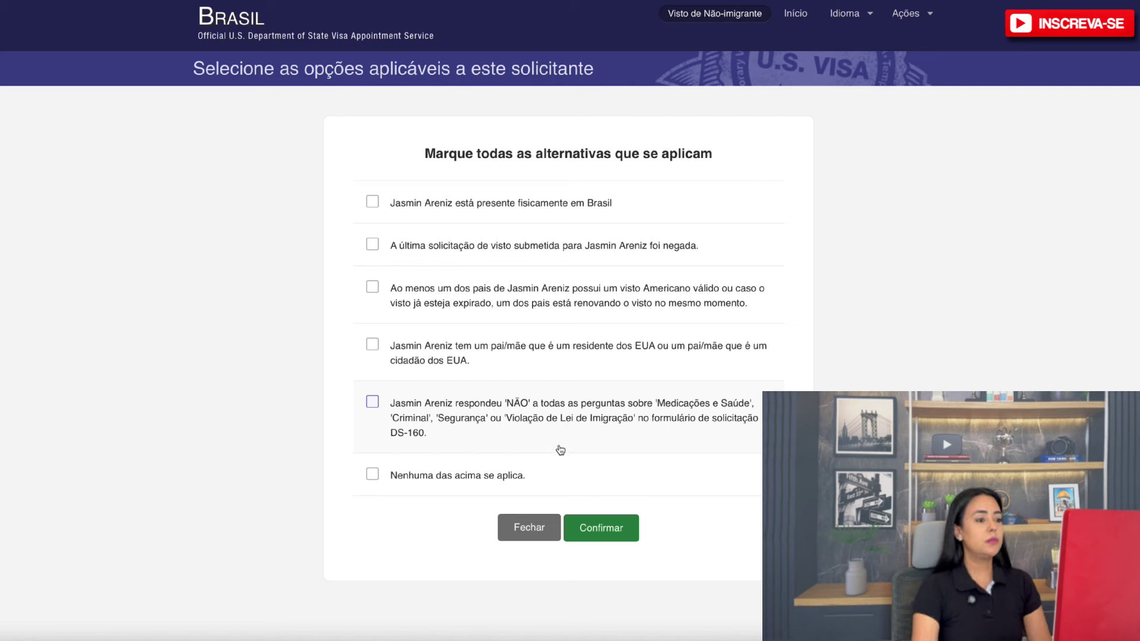
Step: Tick 'está presente fisicamente em Brasil', the first option in the applicable-options checklist
left_click(373, 203)
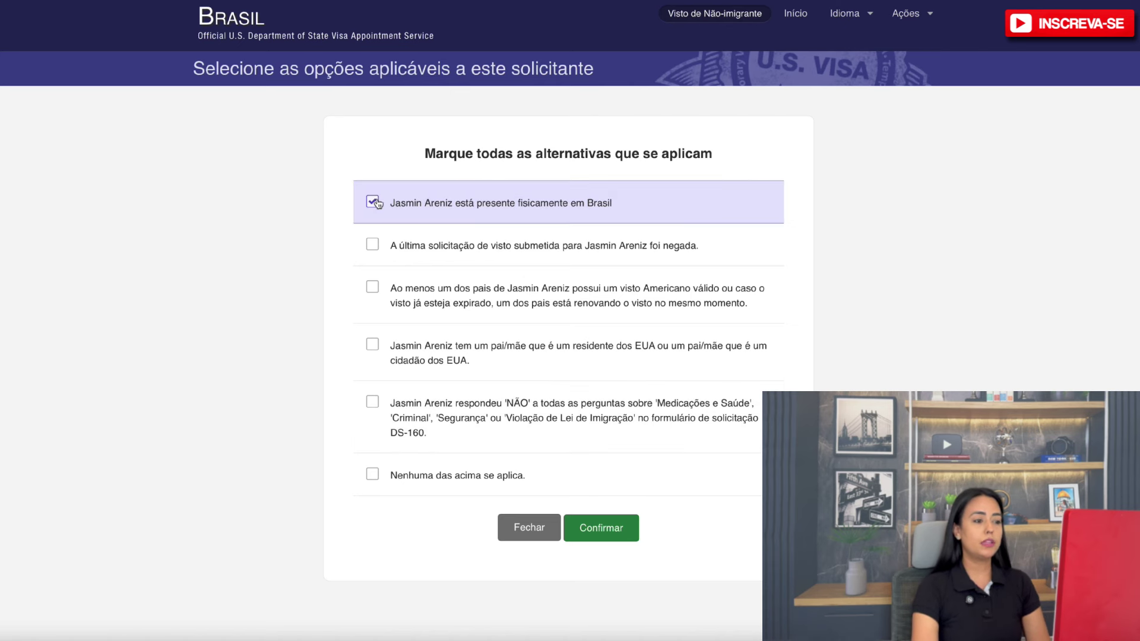
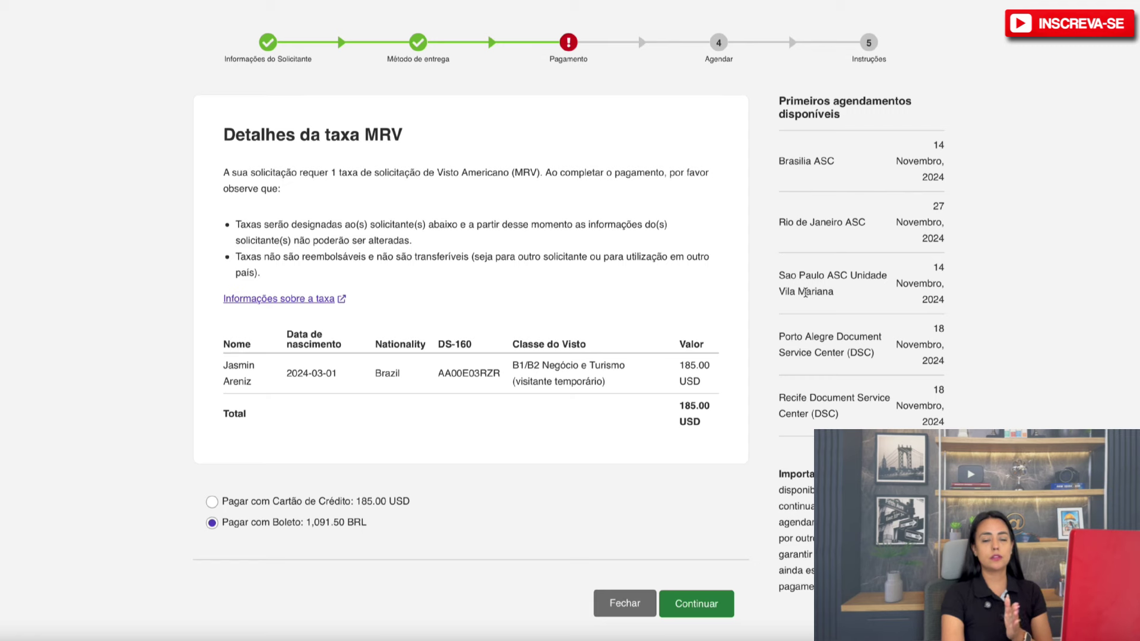
scroll(806, 296, "down", 2)
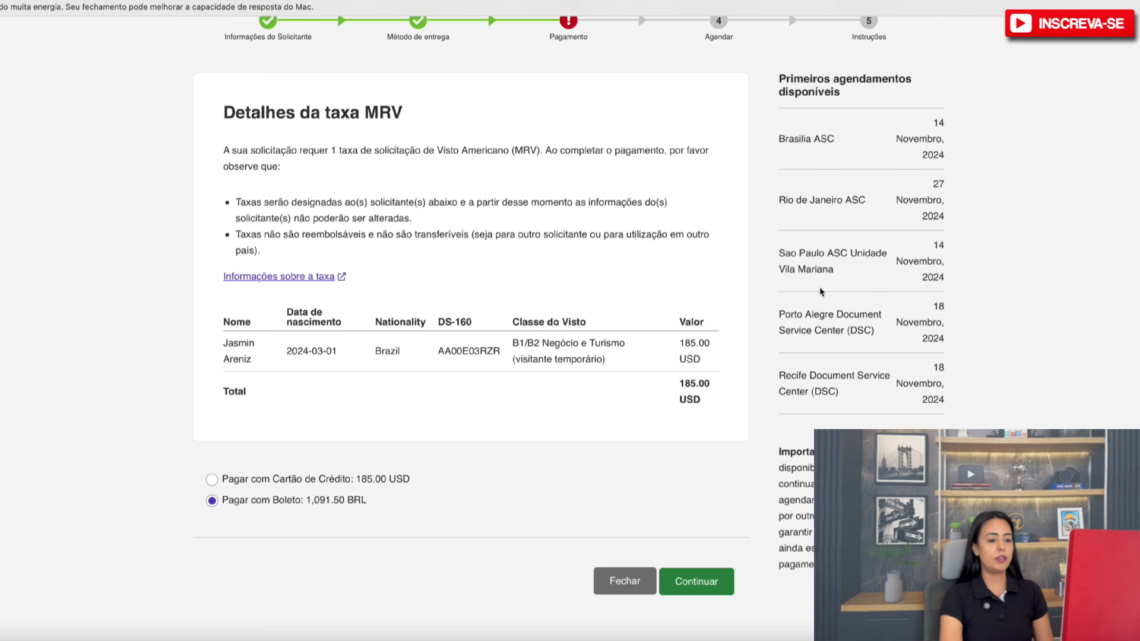
scroll(796, 316, "down", 2)
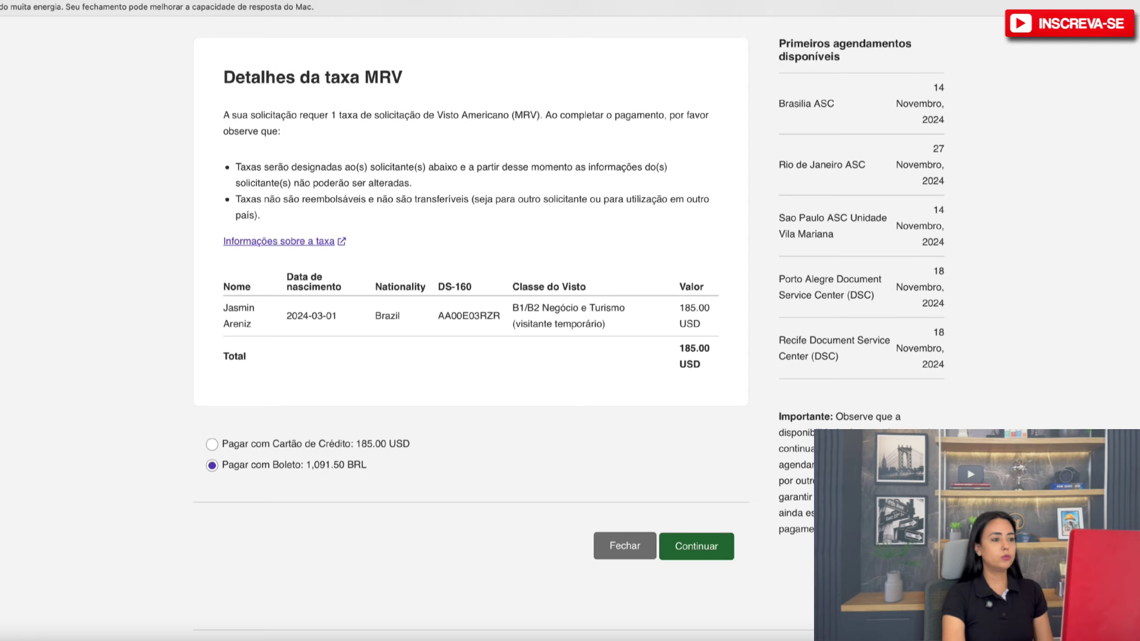
left_click(697, 546)
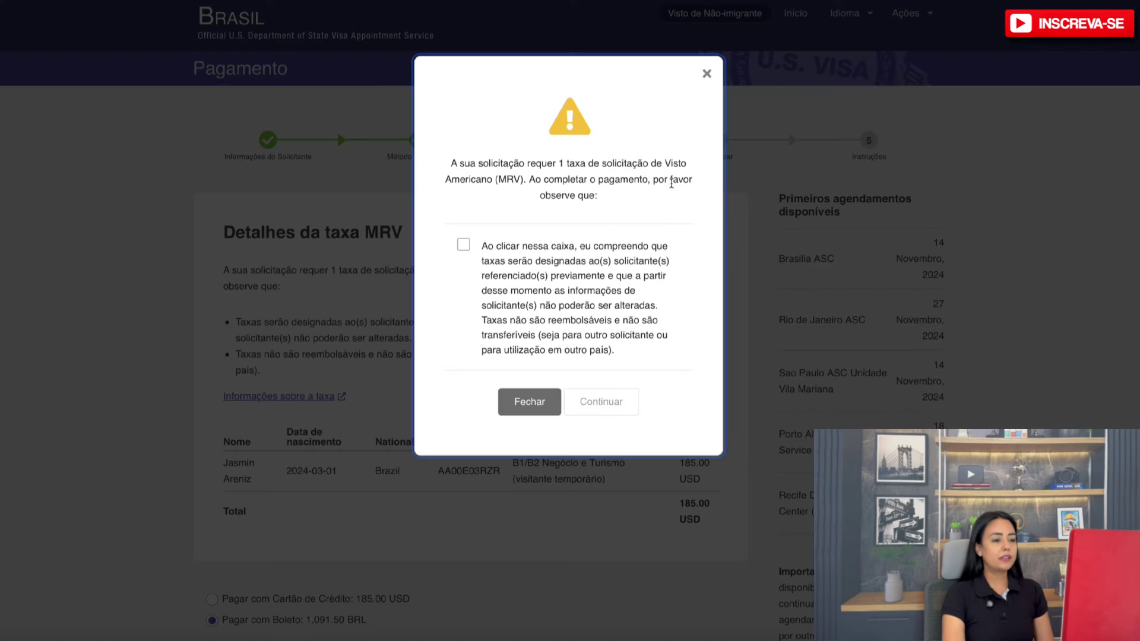
Step: Accept the warning that the MRV fee is non-refundable and non-transferable
left_click(463, 244)
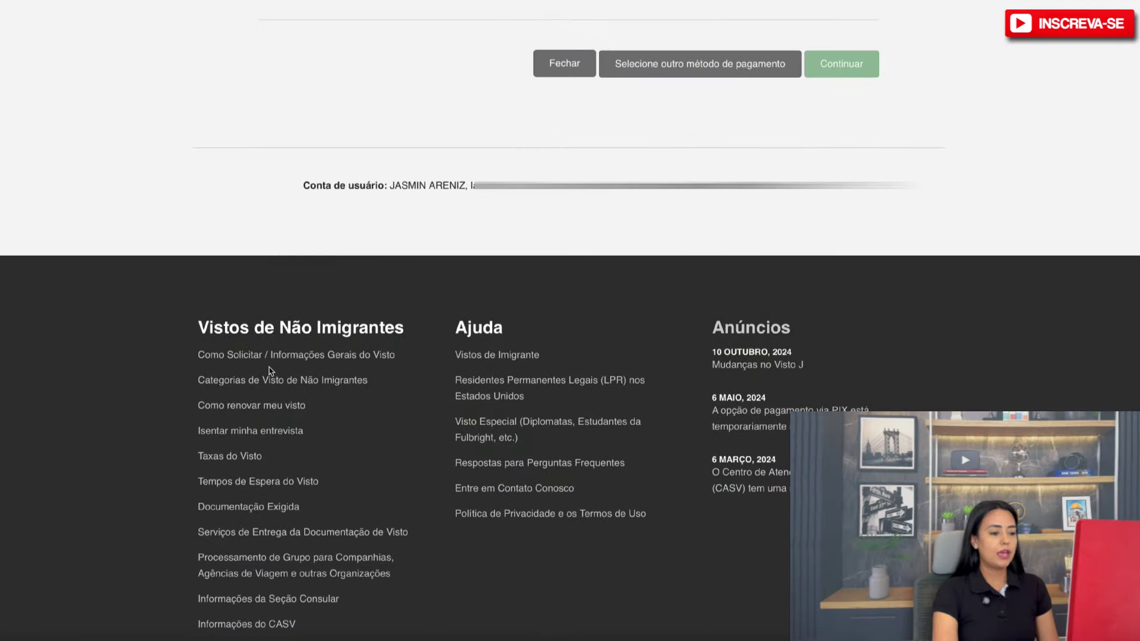
scroll(271, 371, "up", 3)
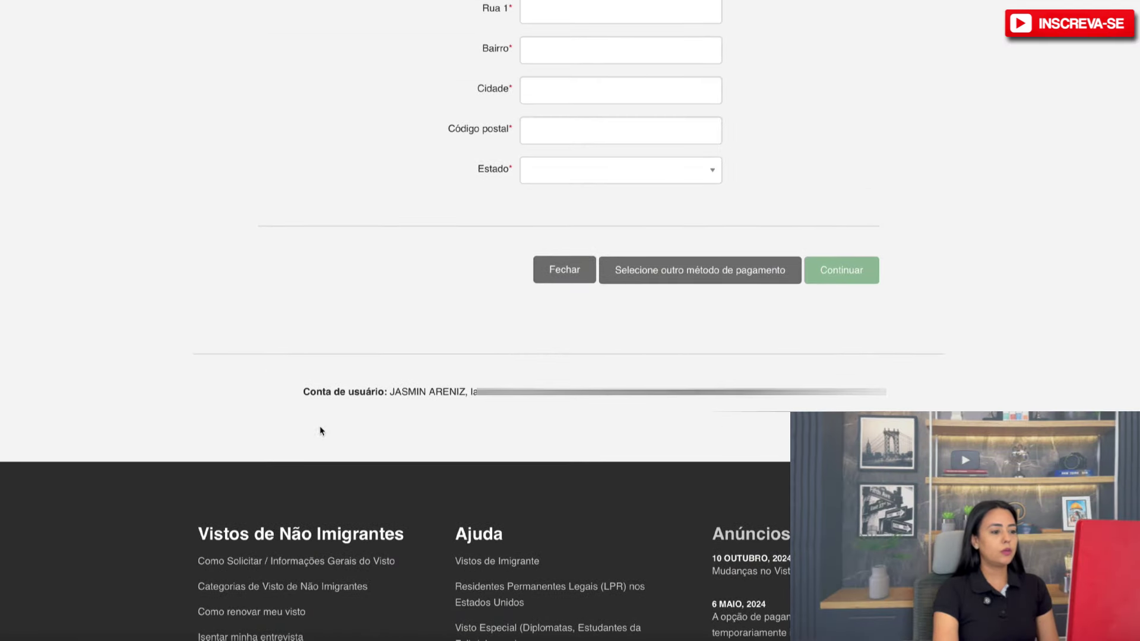
left_click_drag(394, 393, 466, 393)
left_click(466, 393)
left_click(401, 393)
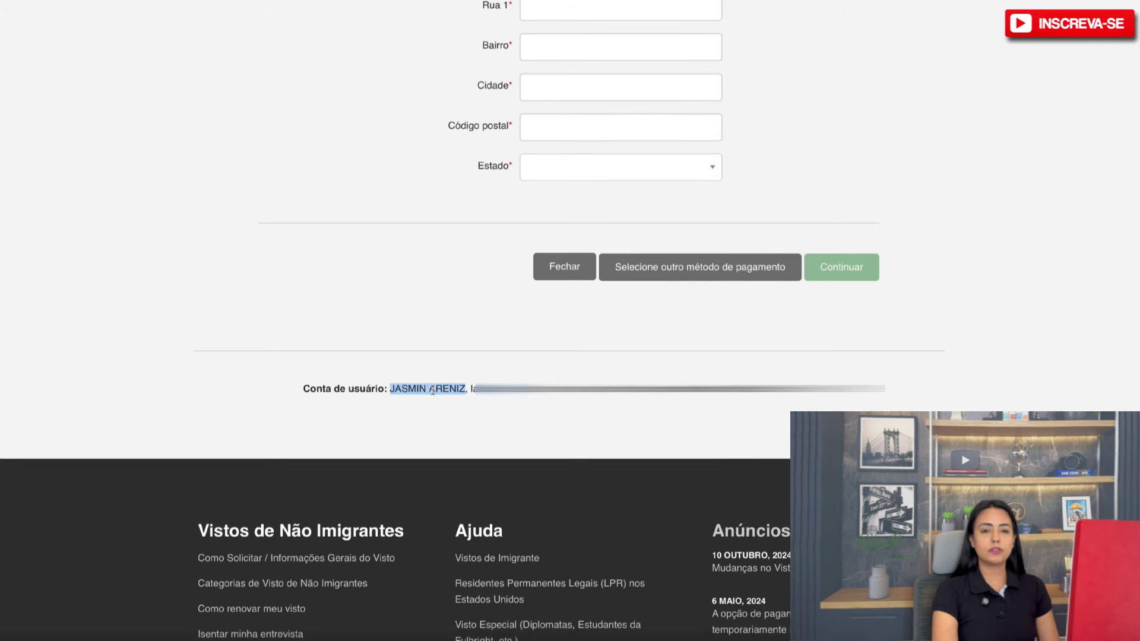
left_click(467, 393)
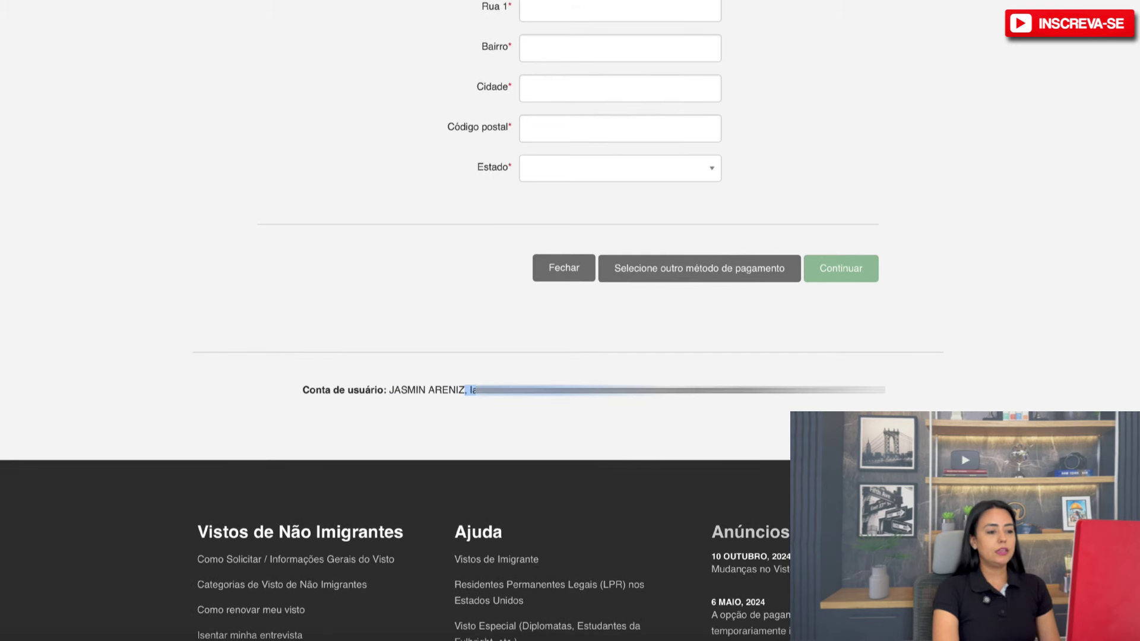
left_click_drag(467, 393, 510, 393)
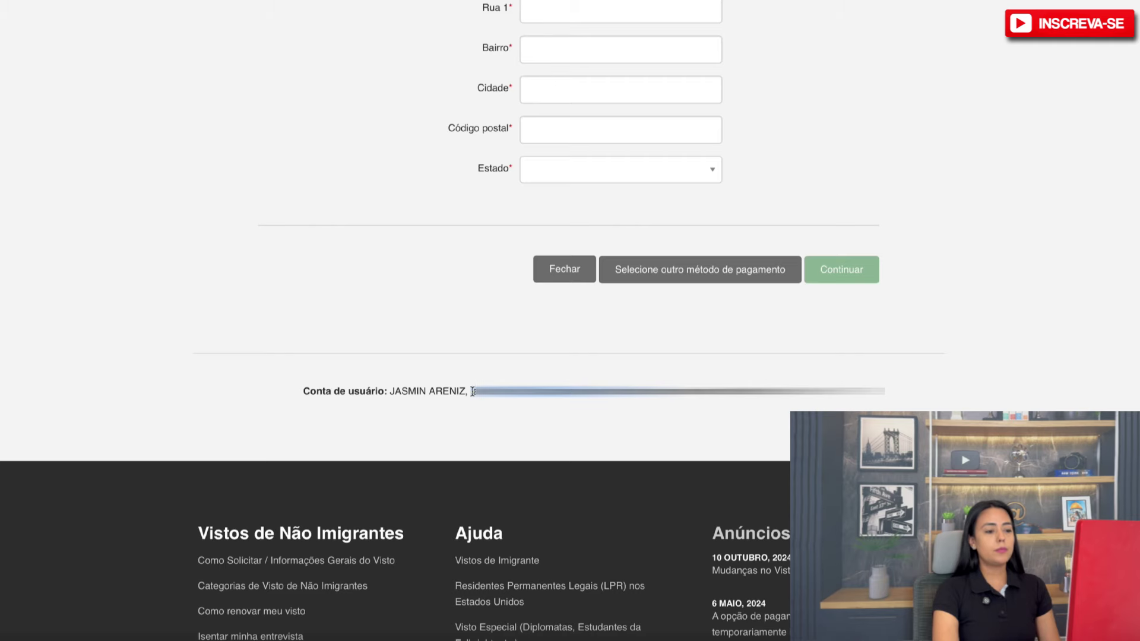
scroll(570, 297, "up", 2)
scroll(563, 319, "up", 6)
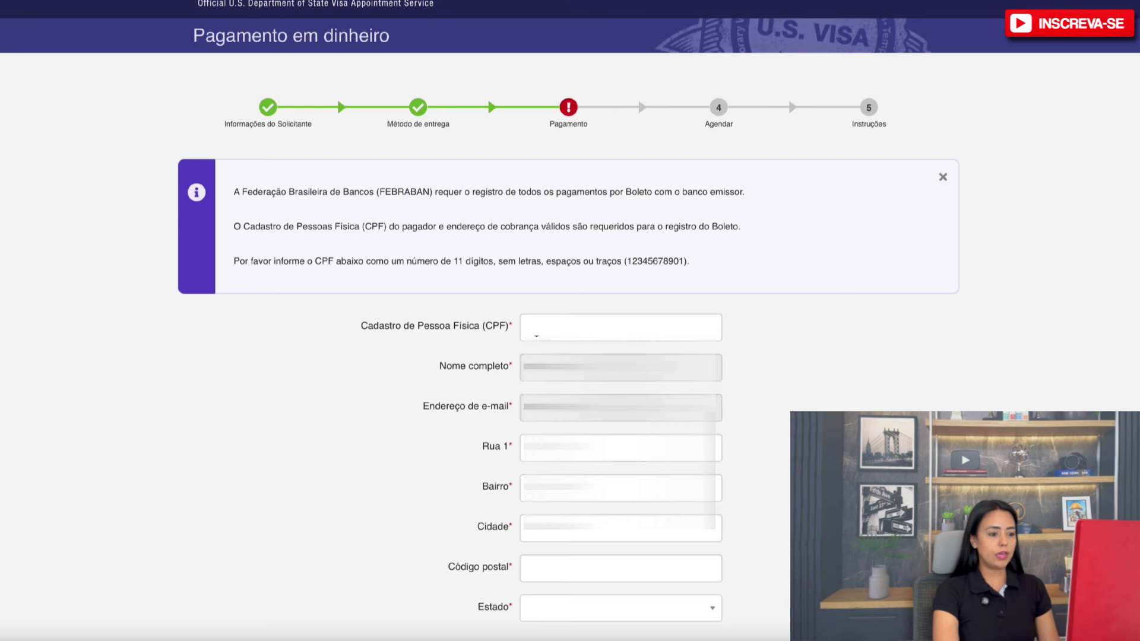
Step: Fill in the payer's CPF to produce the R$ 1091.50 boleto due 15/11/2024
scroll(511, 321, "down", 1)
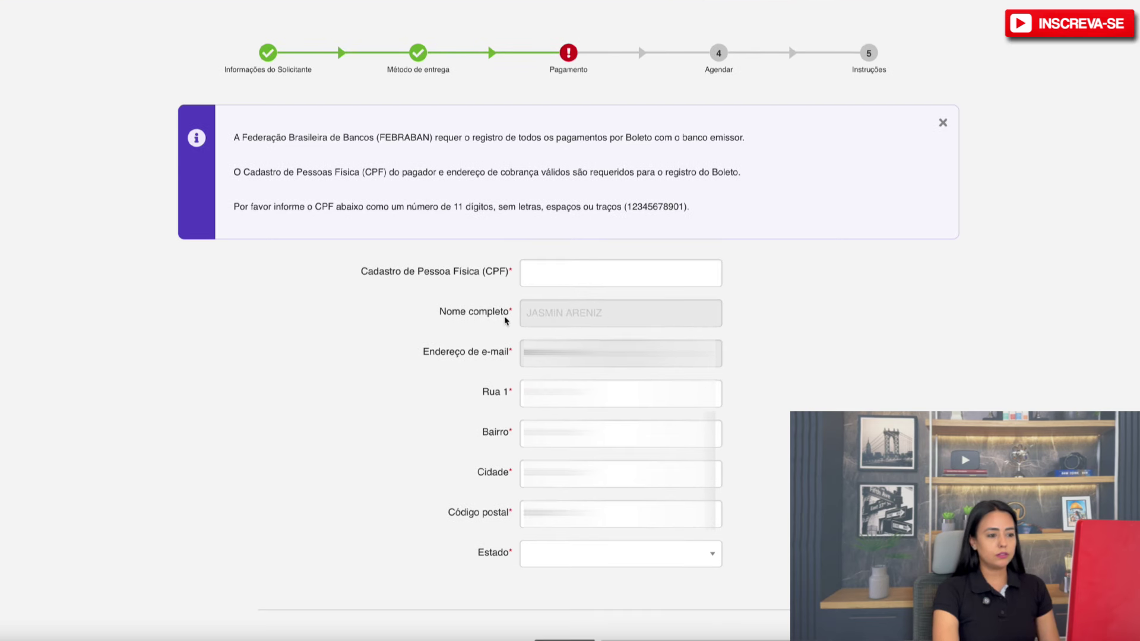
left_click(530, 273)
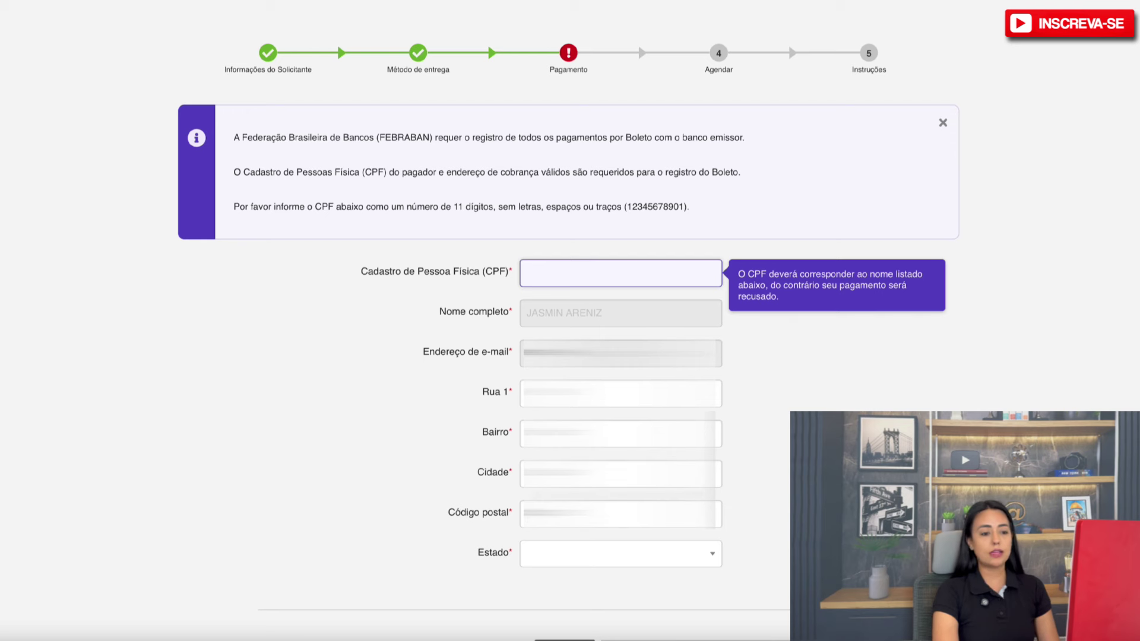
scroll(591, 561, "down", 2)
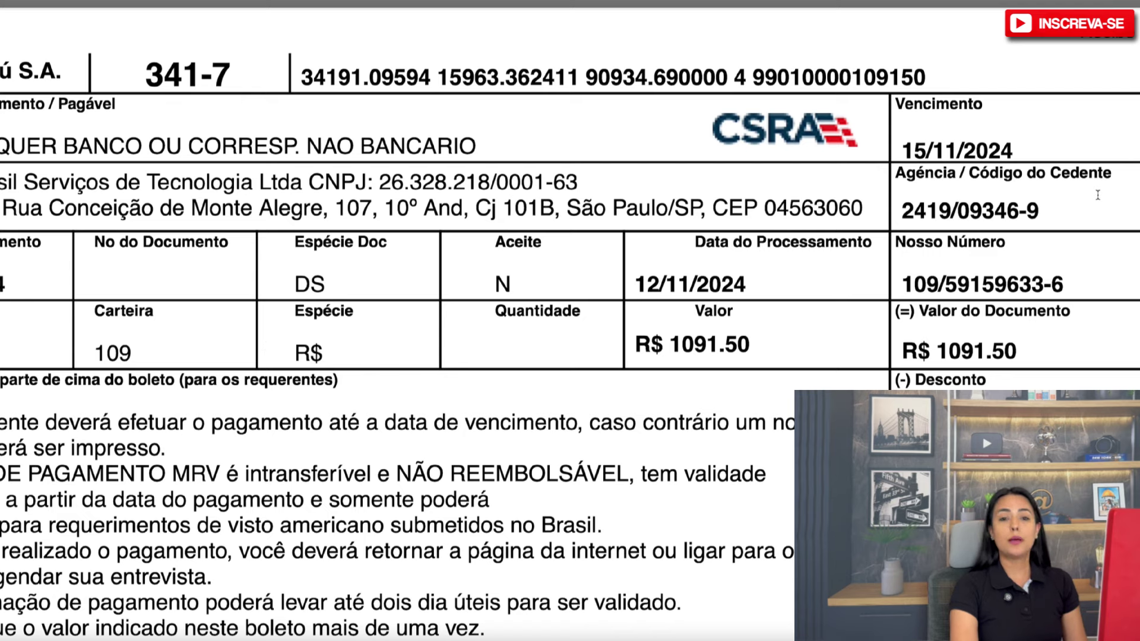
scroll(741, 317, "down", 10)
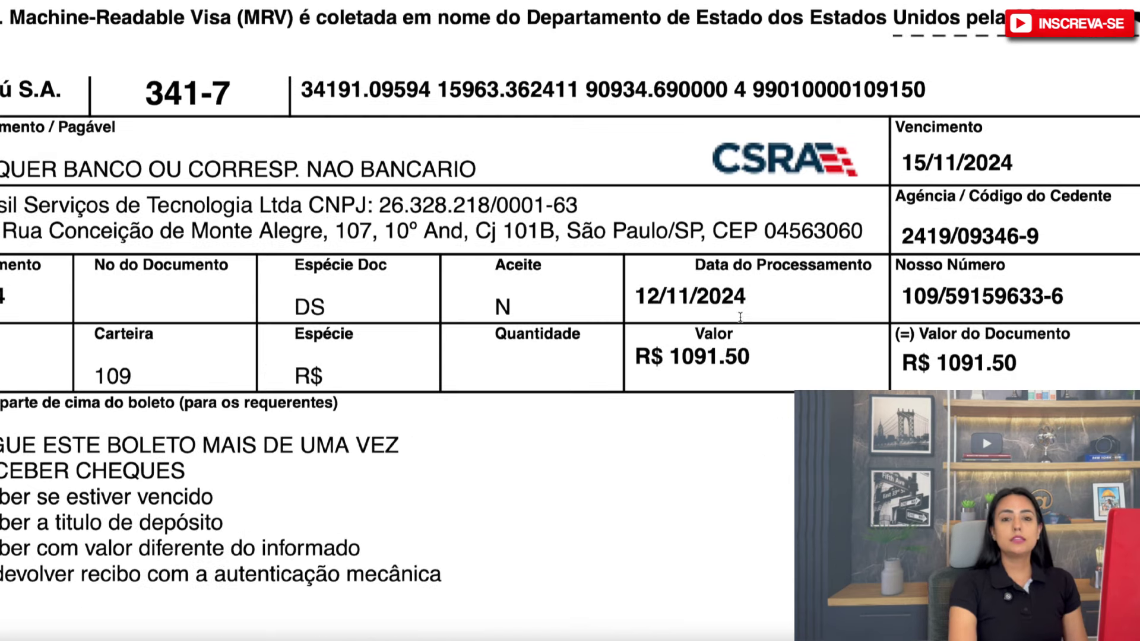